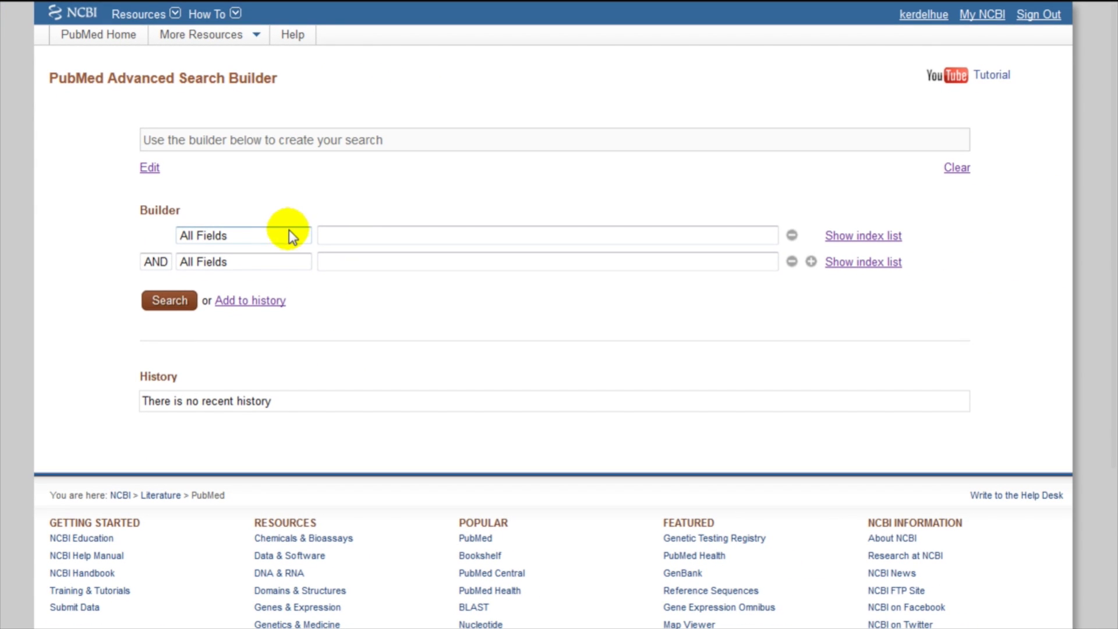
- Build a search for pregnancy in the MeSH Terms field and add it to the history without running it
click(288, 235)
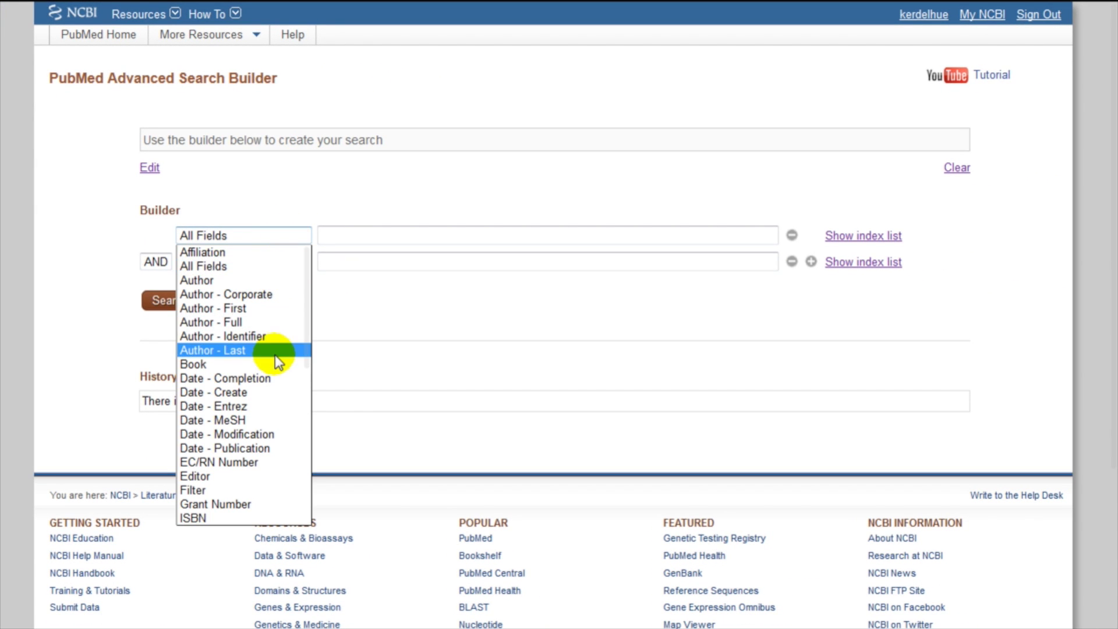
scroll(279, 361, down, 1)
scroll(278, 361, down, 3)
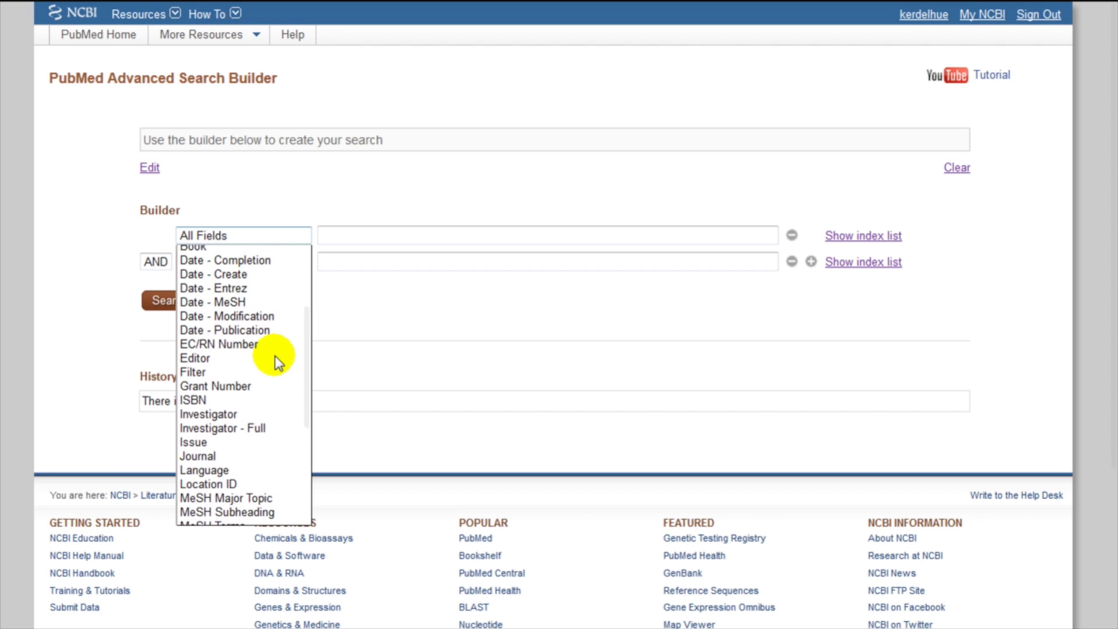
scroll(258, 422, down, 1)
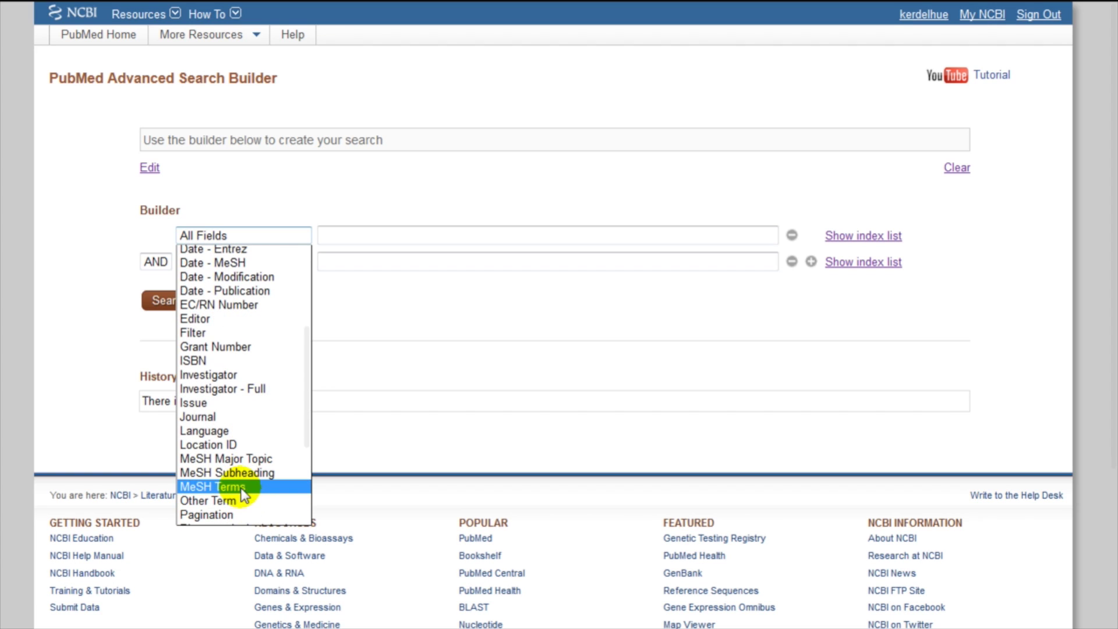
click(240, 488)
click(344, 238)
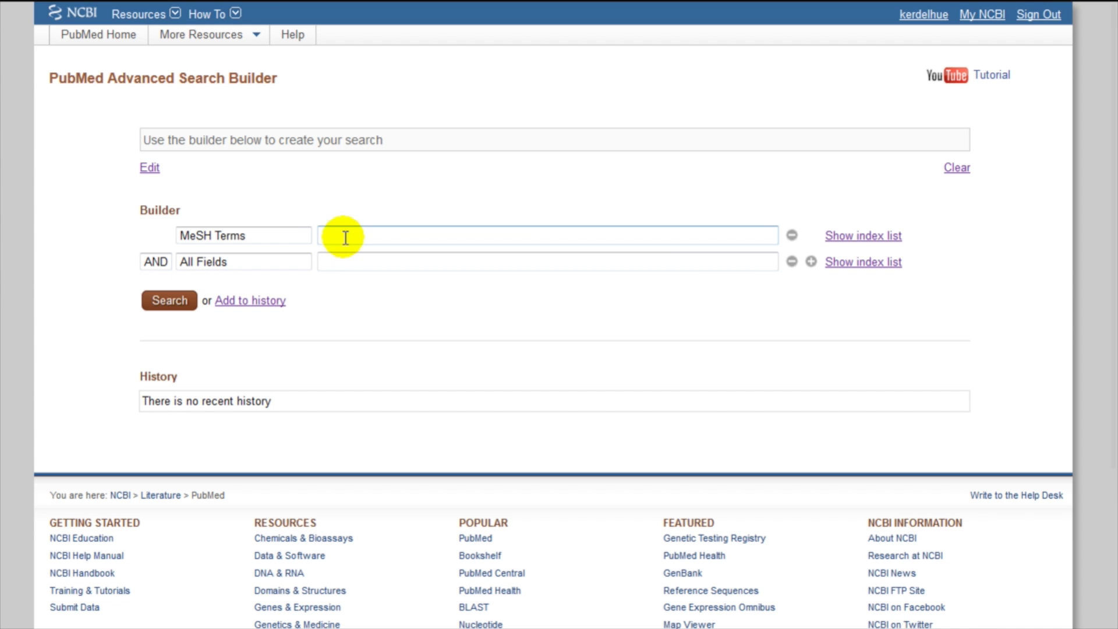
text(p)
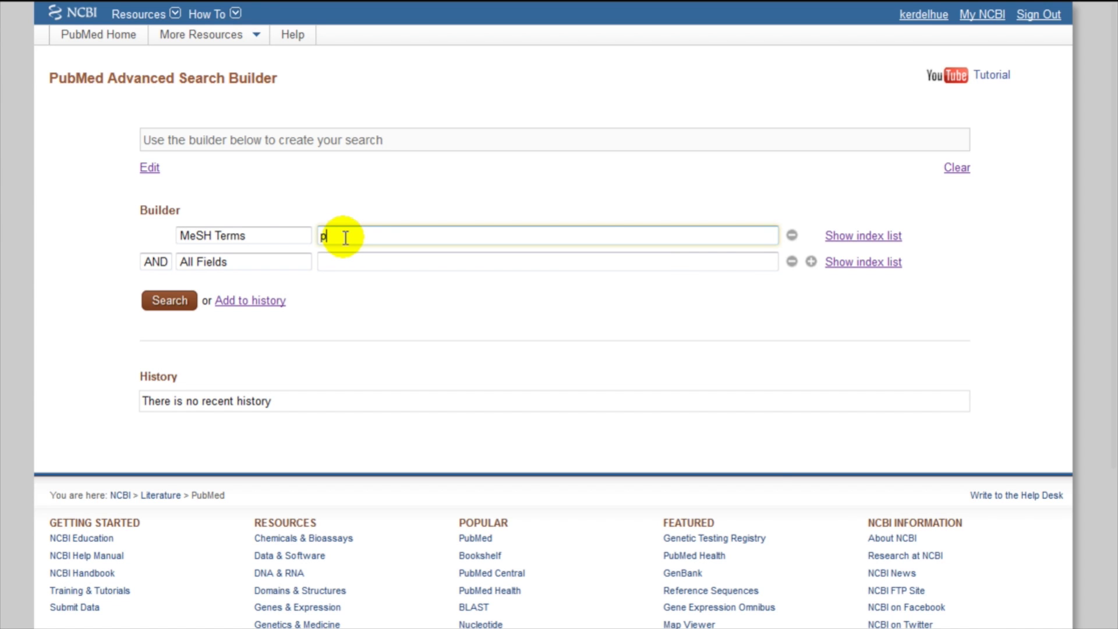
text(regnan)
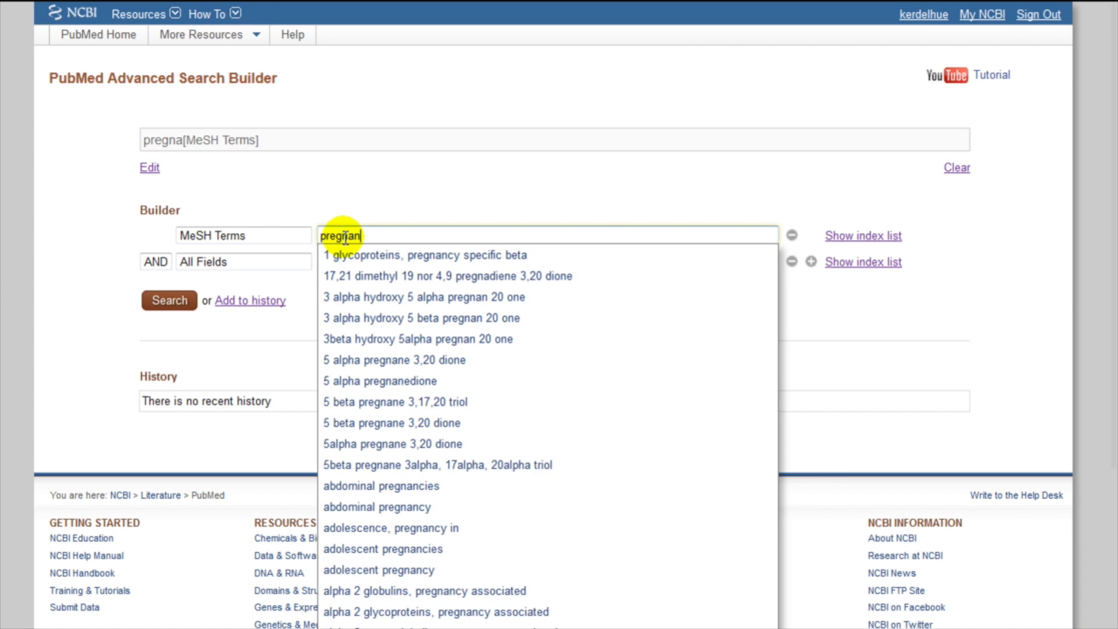
text(cy)
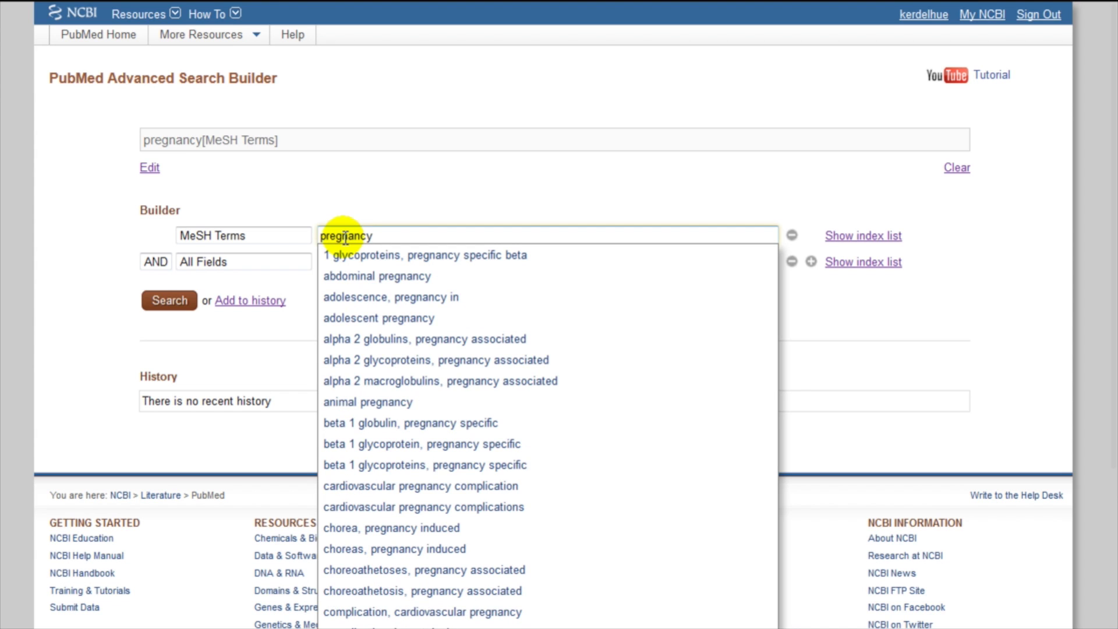
scroll(437, 300, down, 3)
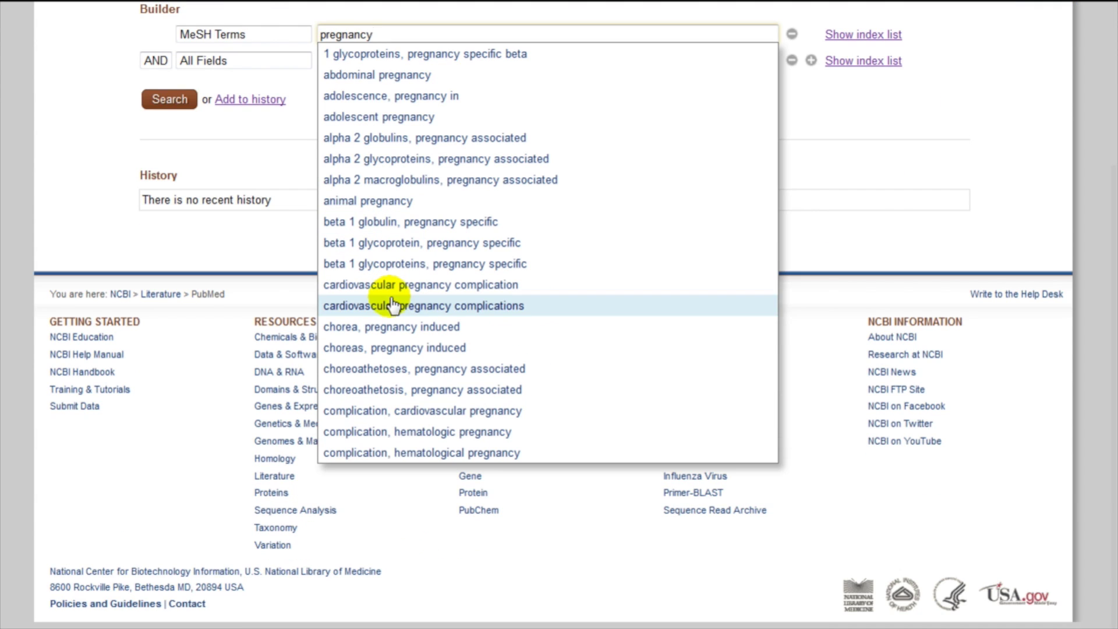
scroll(430, 282, up, 3)
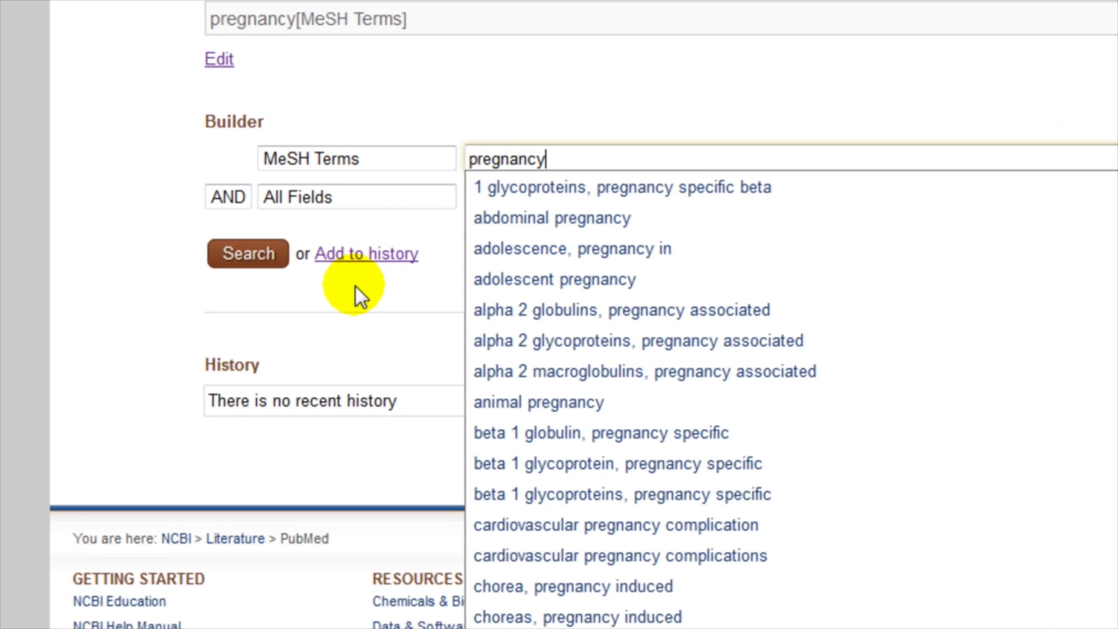
click(392, 256)
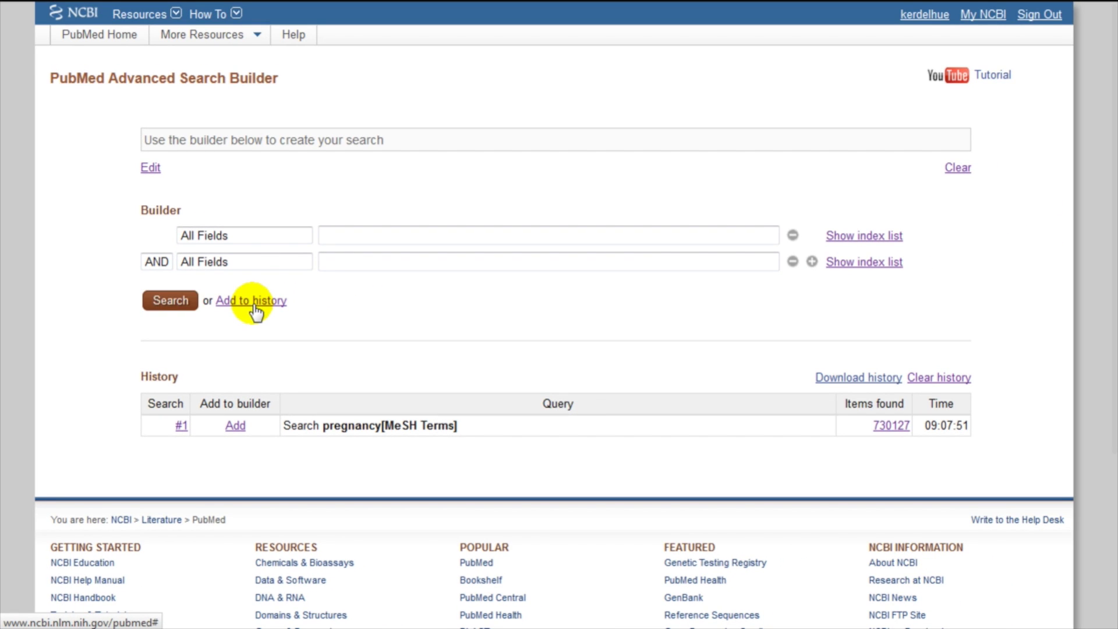
- Build a search for "personnel, hospital" in the MeSH Terms field and add it to the history
click(290, 235)
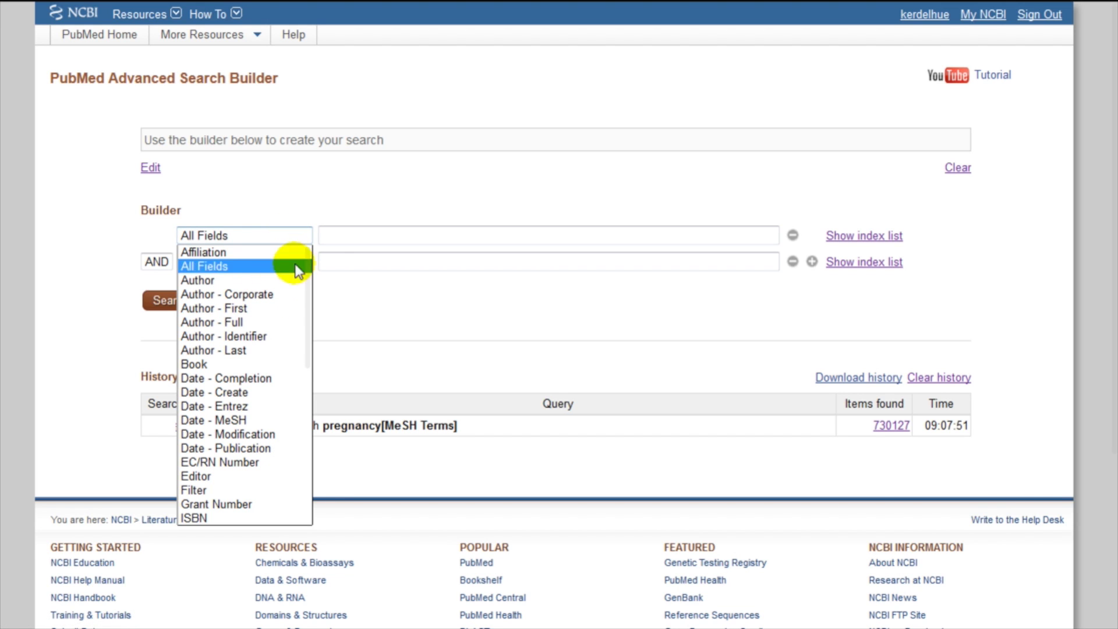
scroll(264, 392, down, 6)
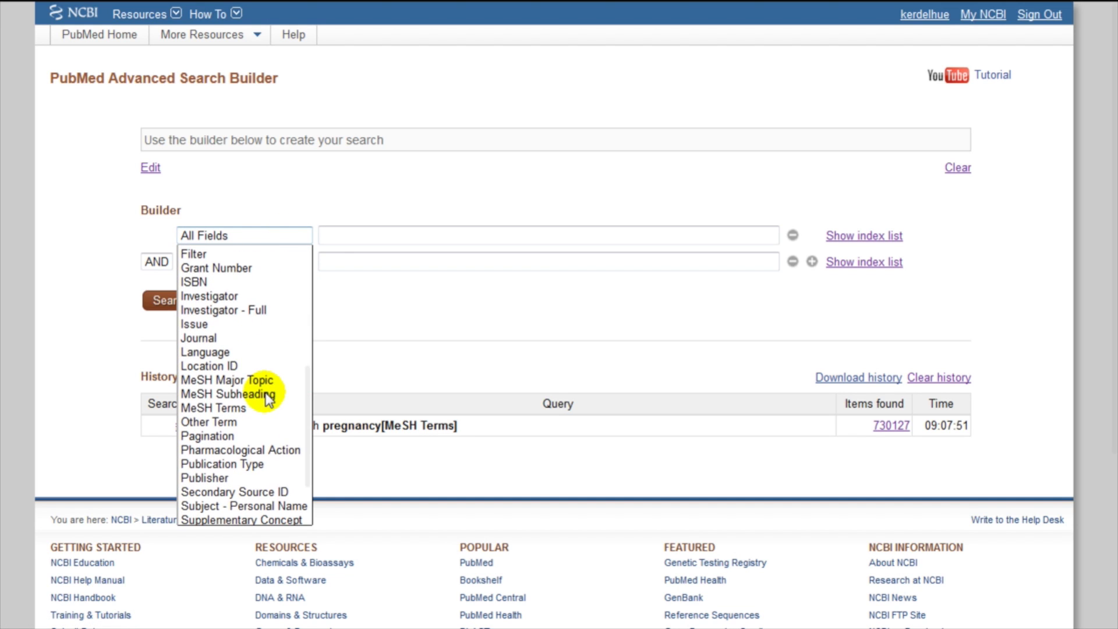
click(245, 407)
click(341, 234)
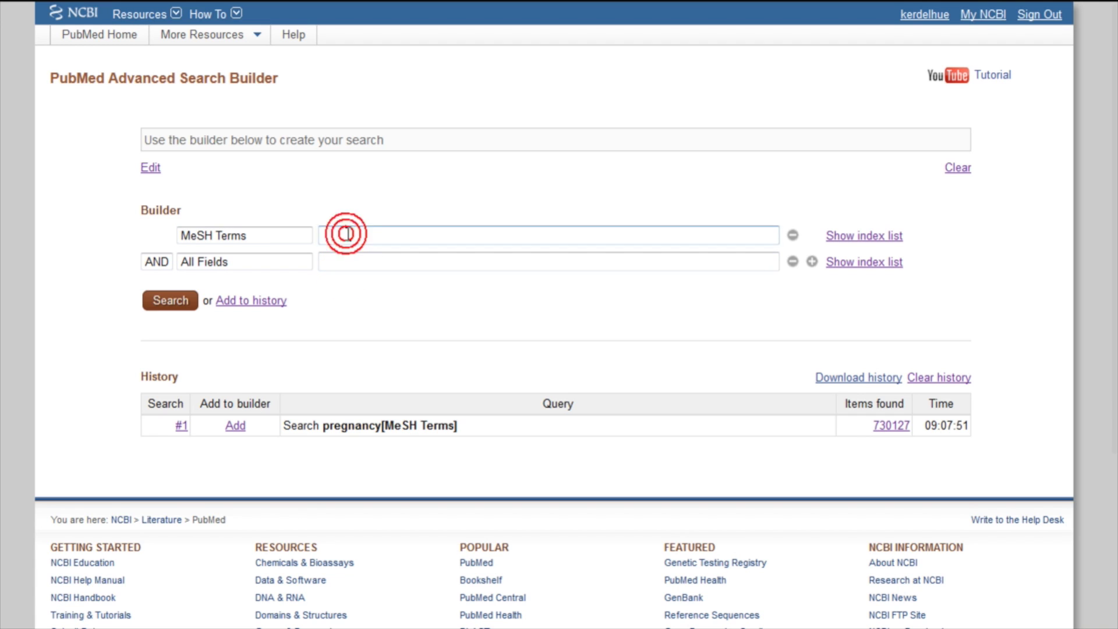
text(personnel)
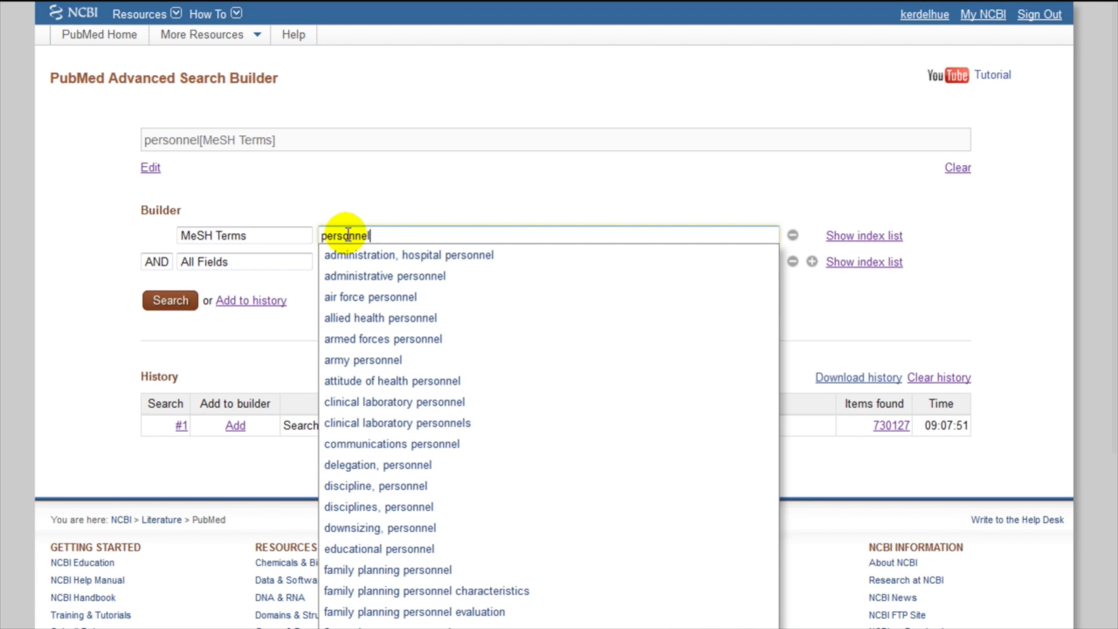
text(, hos)
click(355, 255)
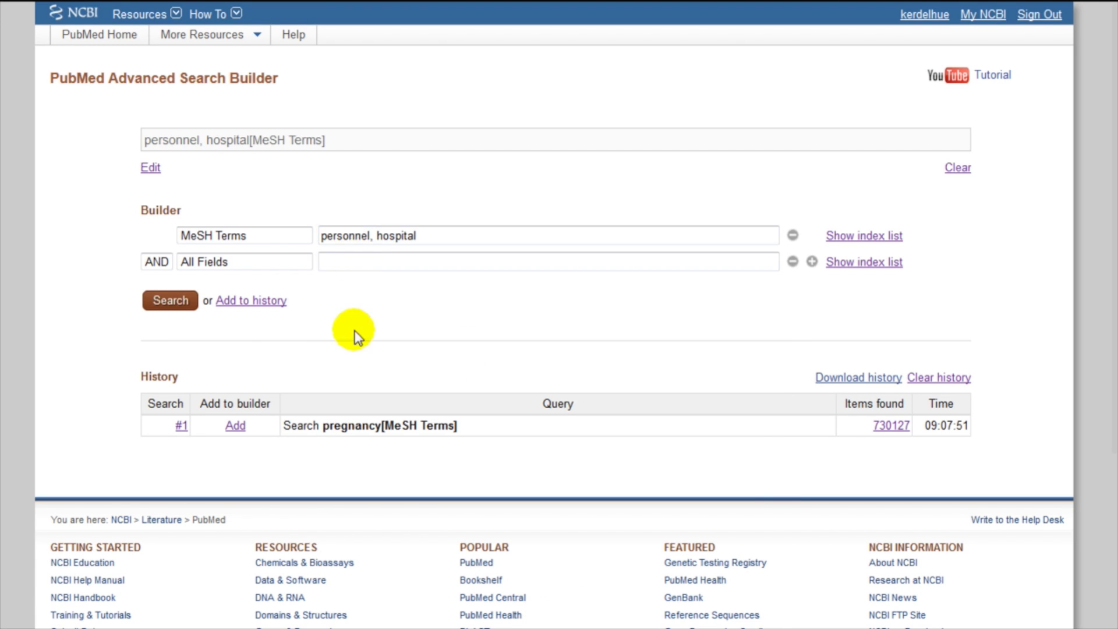
click(244, 302)
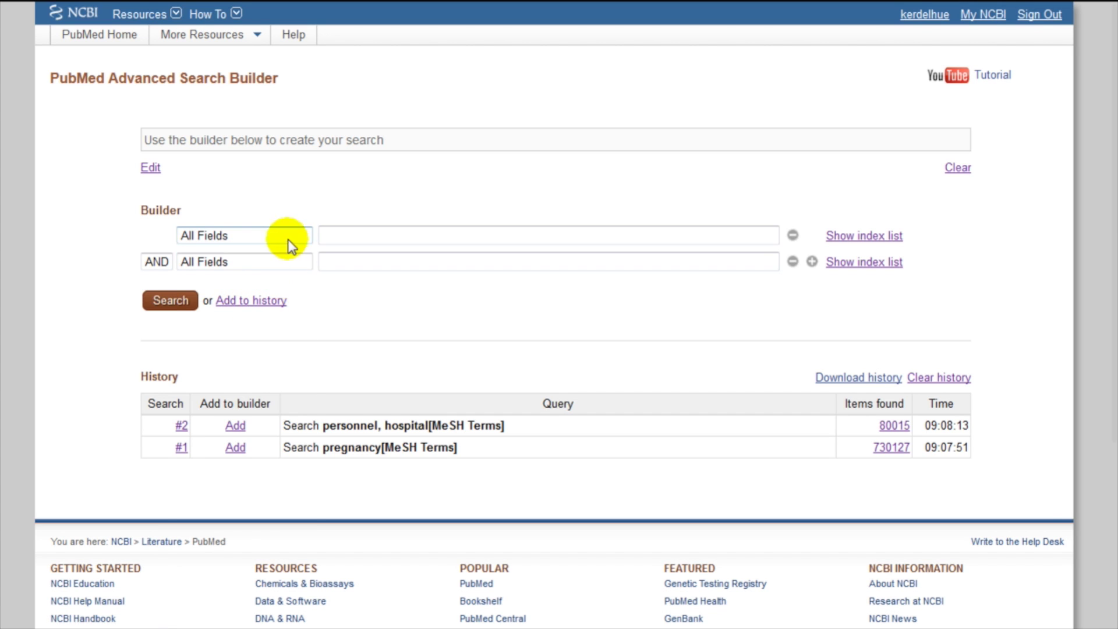
- Enter sick leave as a MeSH Terms criterion in the first row of the builder
click(288, 237)
scroll(262, 326, down, 2)
click(236, 448)
click(400, 237)
text(sick leave)
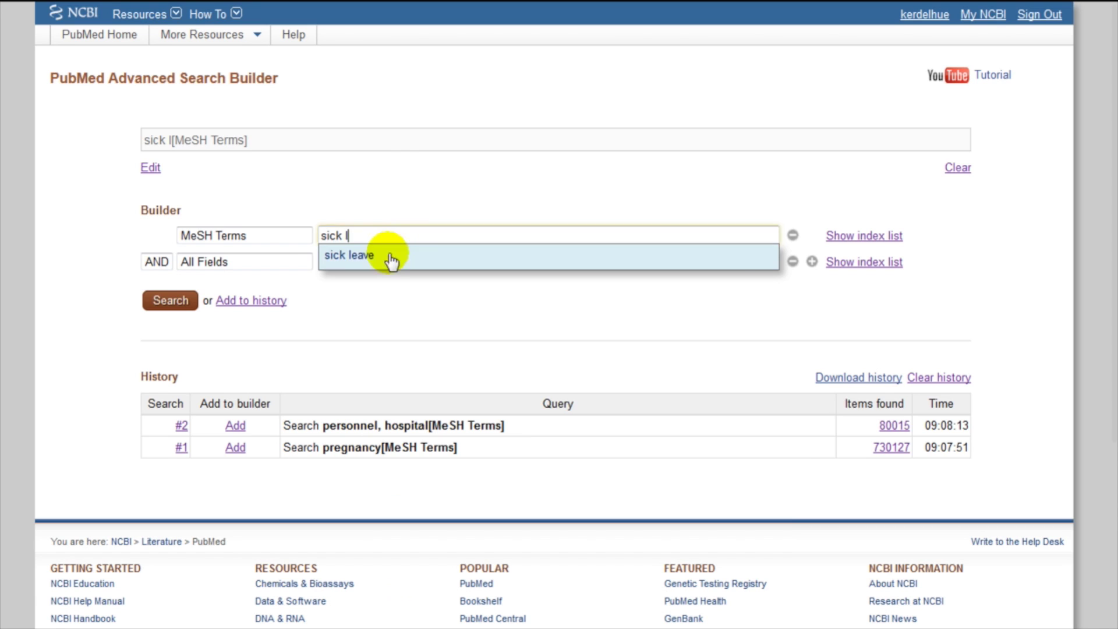
click(387, 257)
- Combine absenteeism with OR as a MeSH Terms criterion in the second builder row
click(157, 262)
click(154, 293)
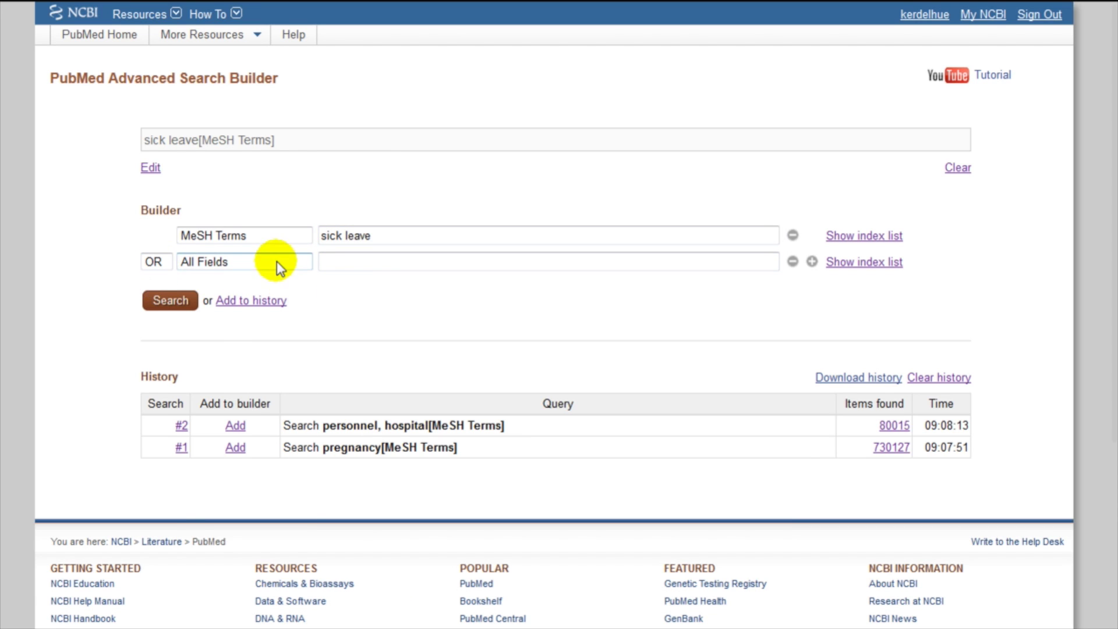
click(278, 261)
key(m)
scroll(265, 422, down, 1)
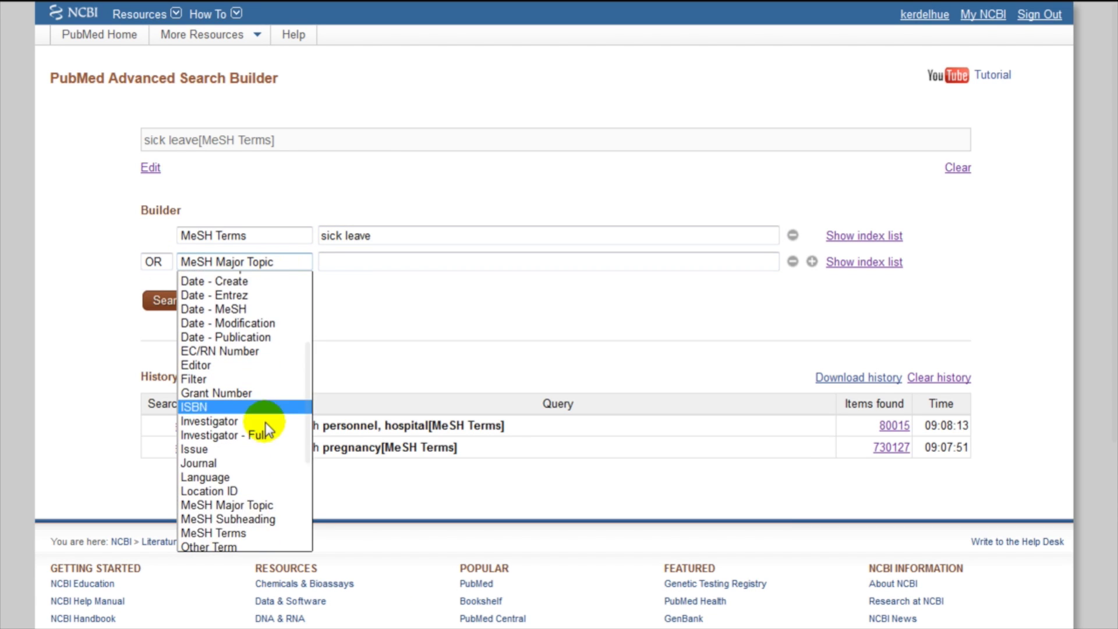
click(245, 532)
click(355, 262)
text(absente)
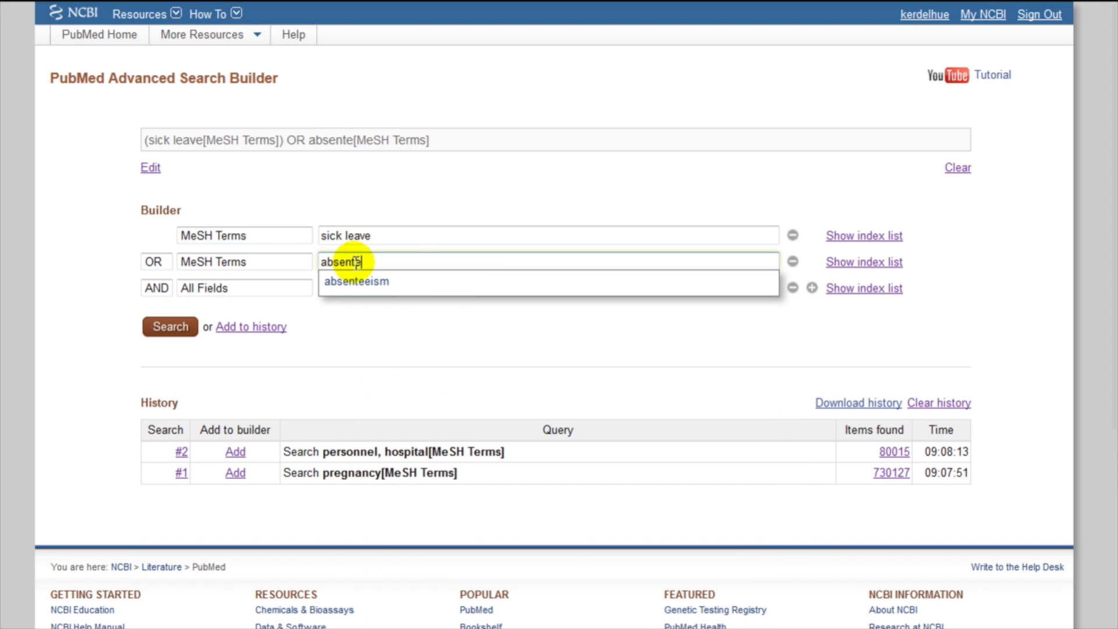
click(356, 282)
- Combine occupational diseases with OR as a third MeSH Terms criterion and add the whole query to the history
click(155, 287)
click(154, 314)
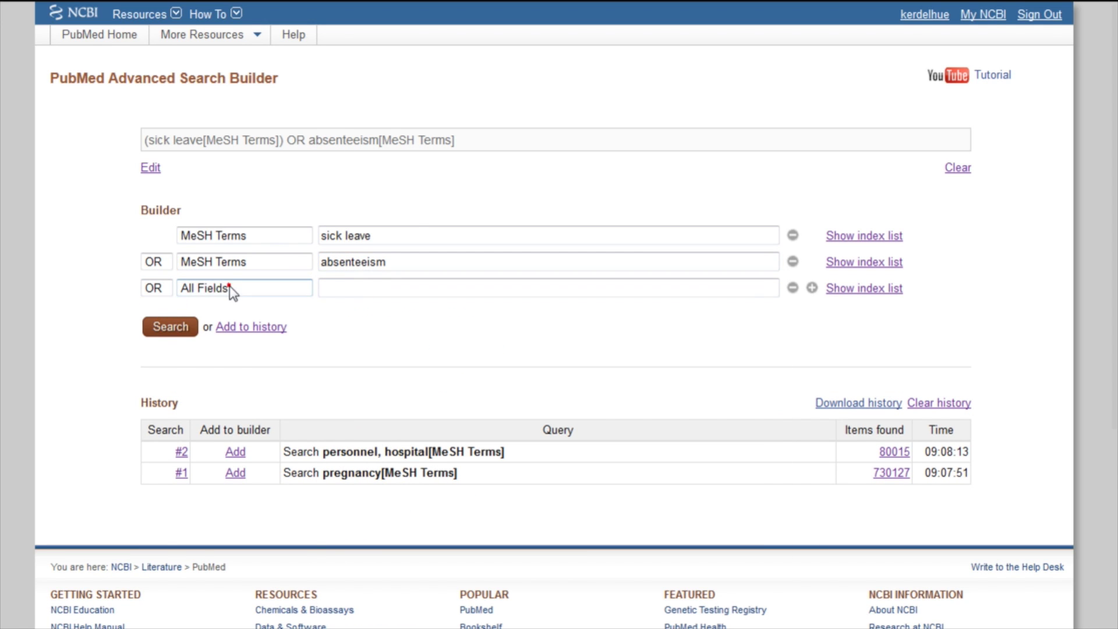
click(230, 289)
scroll(265, 449, down, 3)
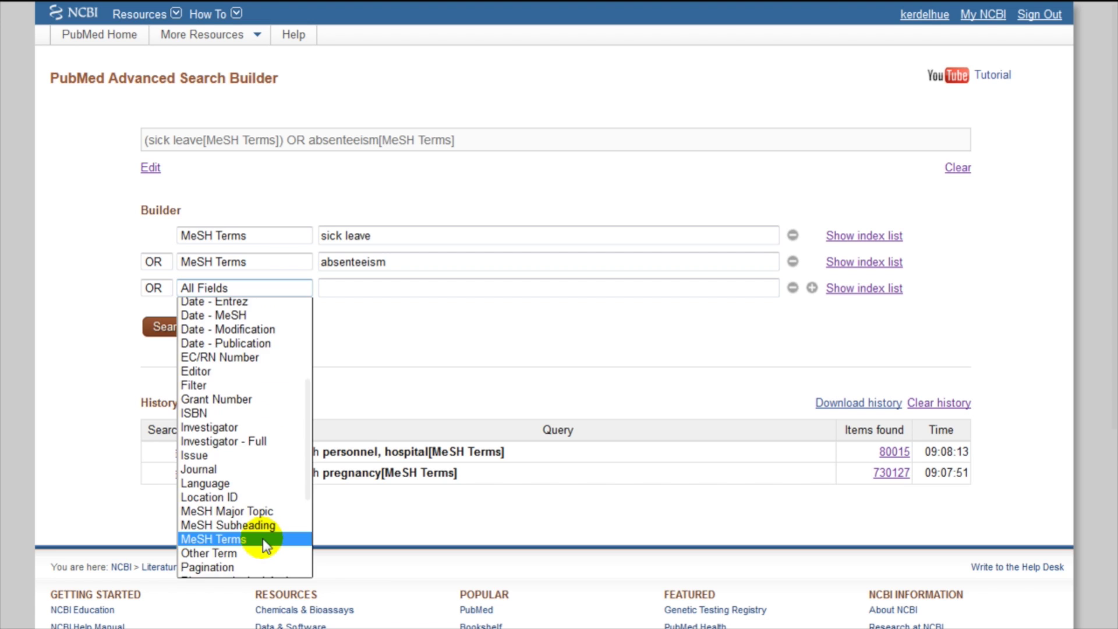
click(268, 536)
click(375, 287)
text(occu)
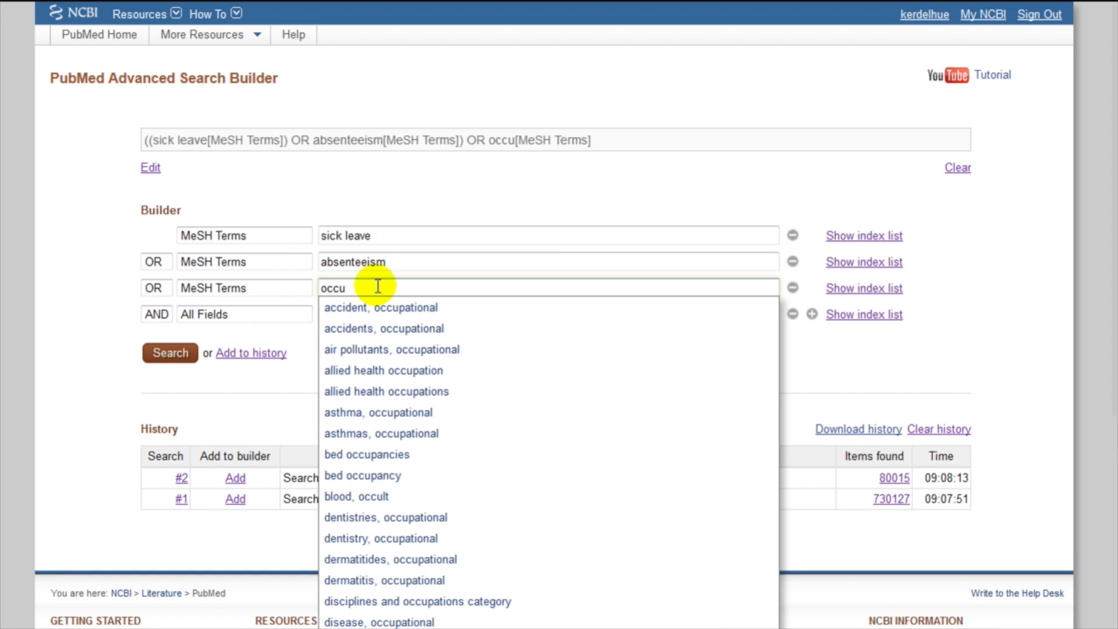
text(pational diseases)
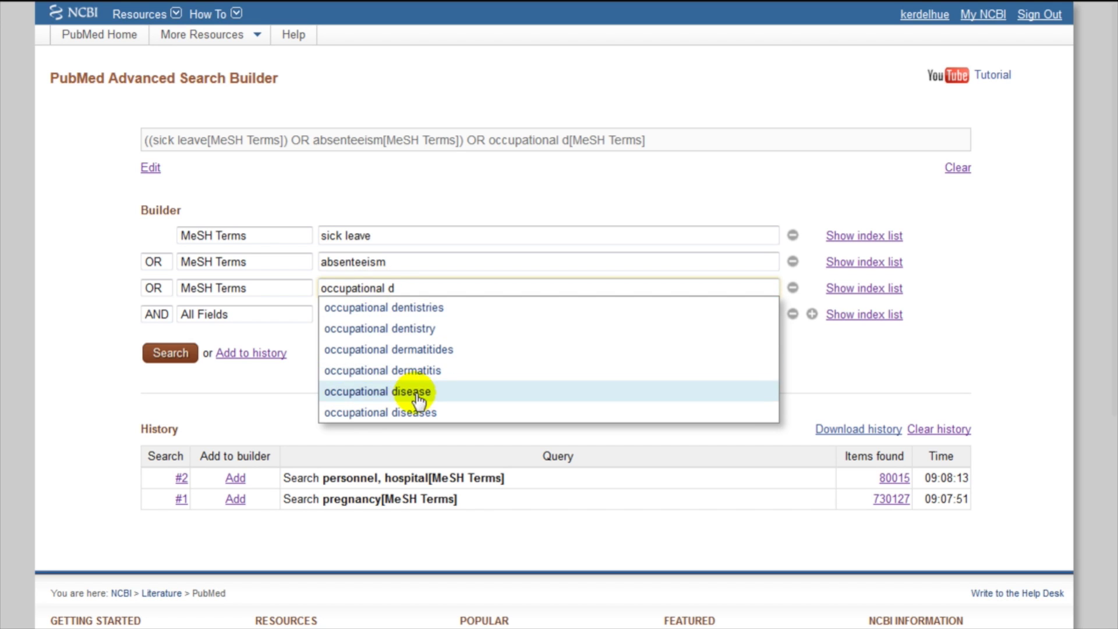
click(412, 411)
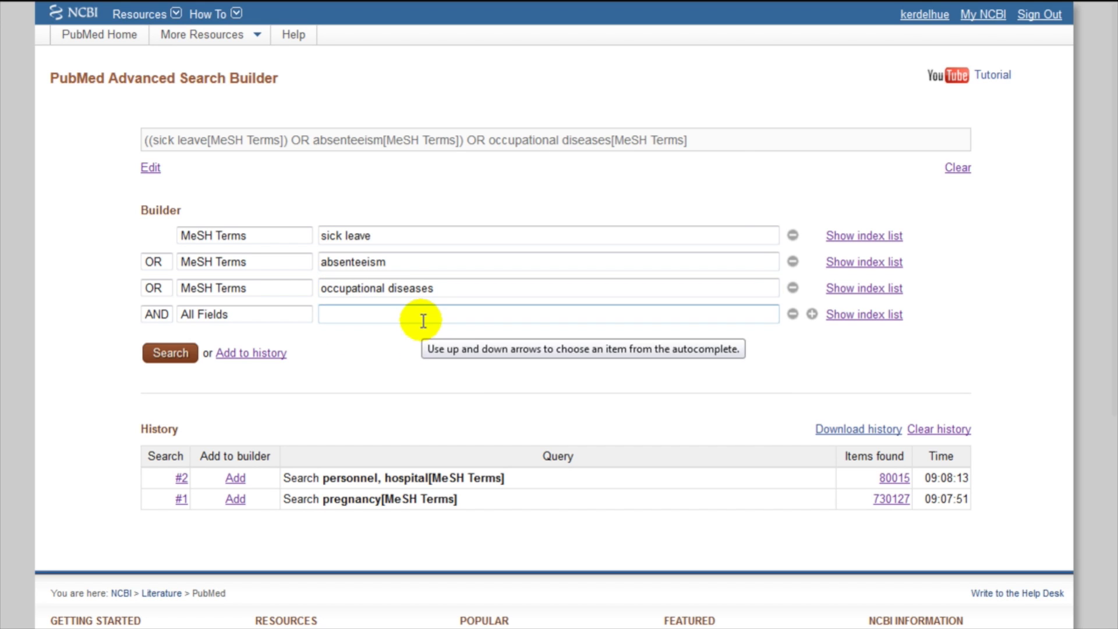
click(255, 353)
- Combine history searches #1, #2 and #3 with AND in the builder and run the search
click(182, 485)
click(212, 490)
click(181, 464)
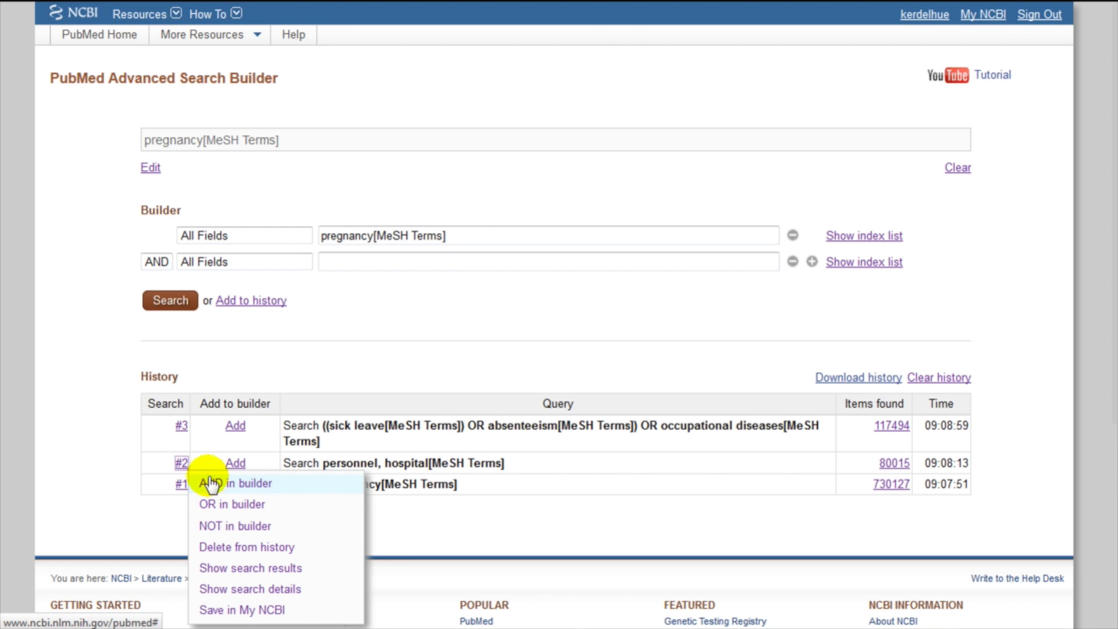
click(222, 483)
click(182, 453)
click(225, 472)
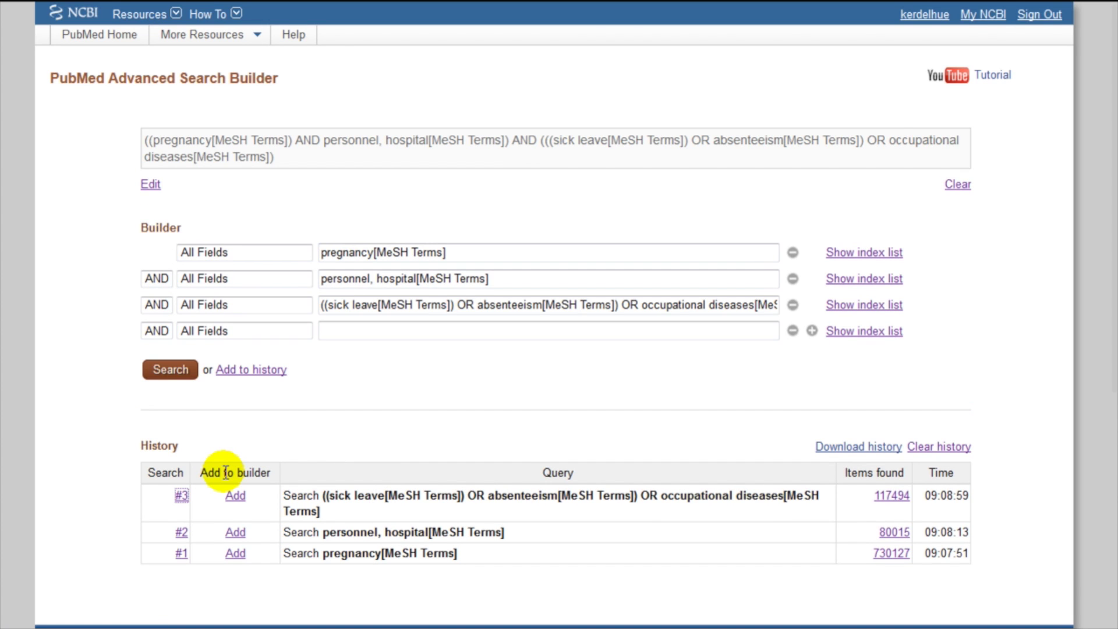
click(170, 372)
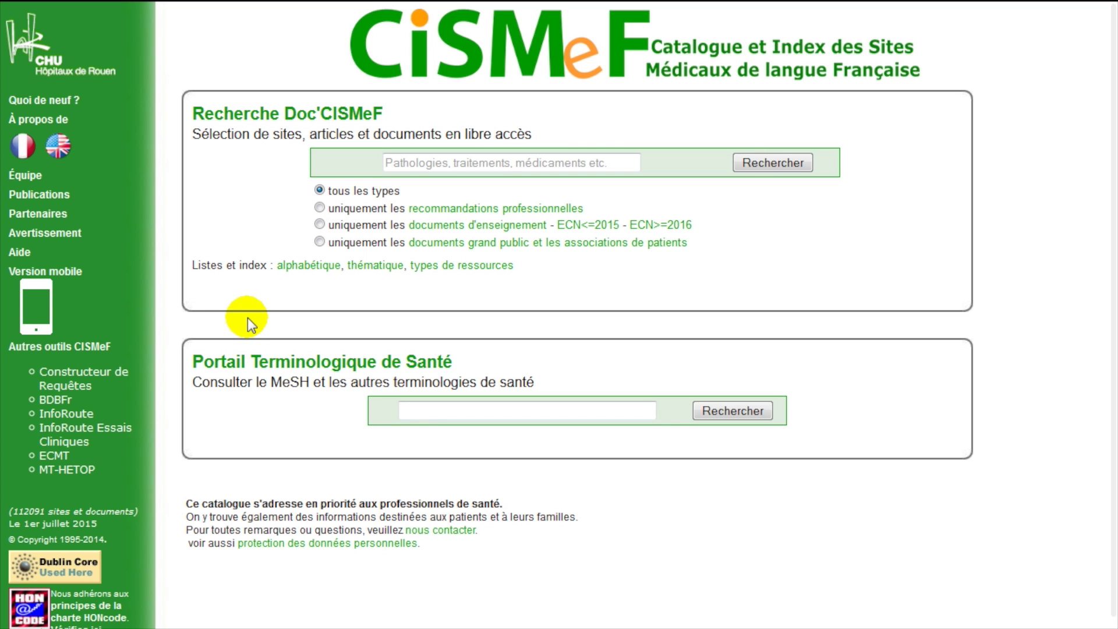
- Open CISMeF's Constructeur de Requêtes and add the term "congé maladie" to the query
click(103, 378)
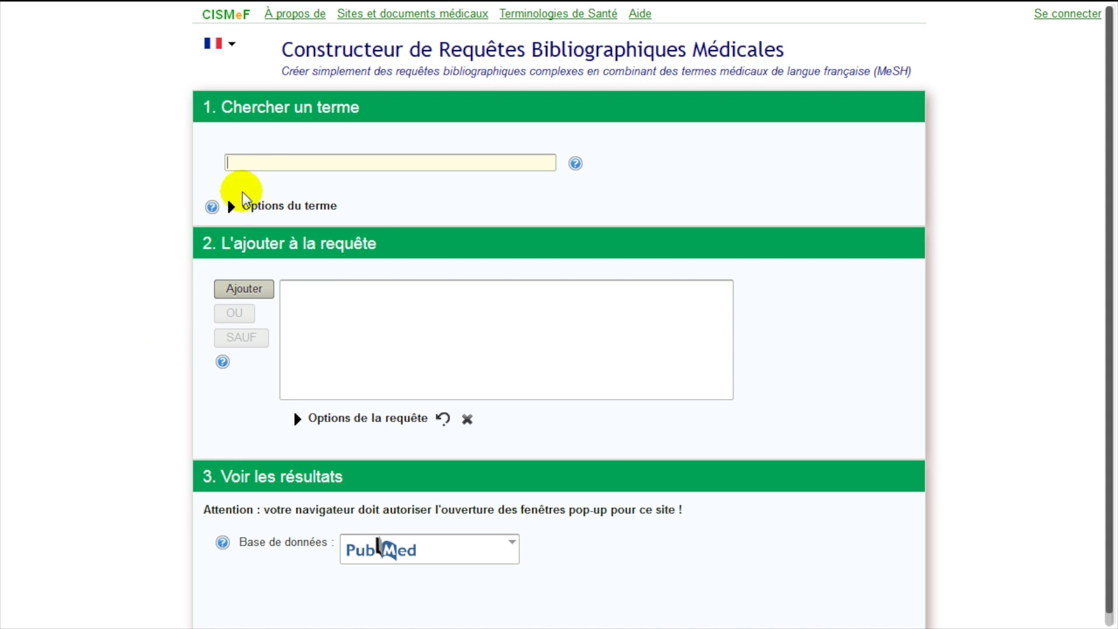
click(267, 163)
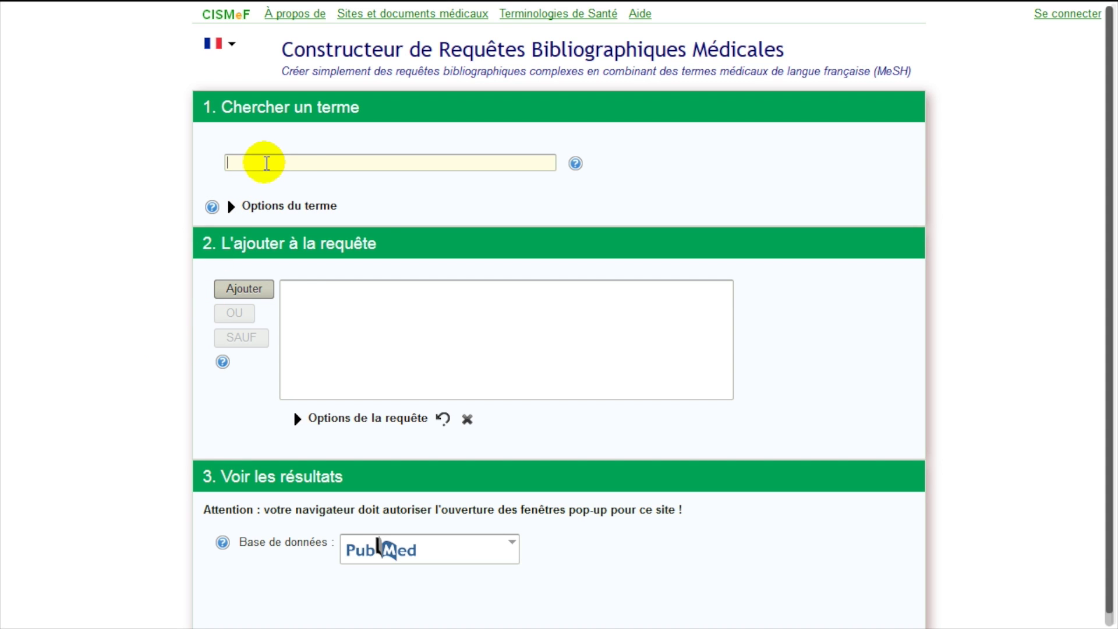
text(congé mal)
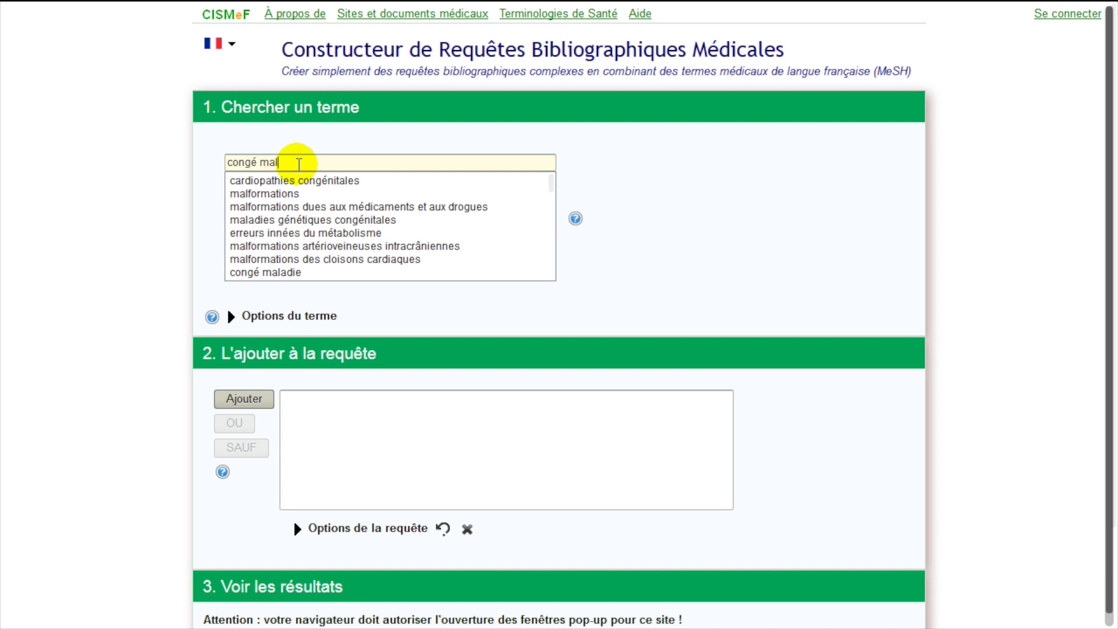
text(a)
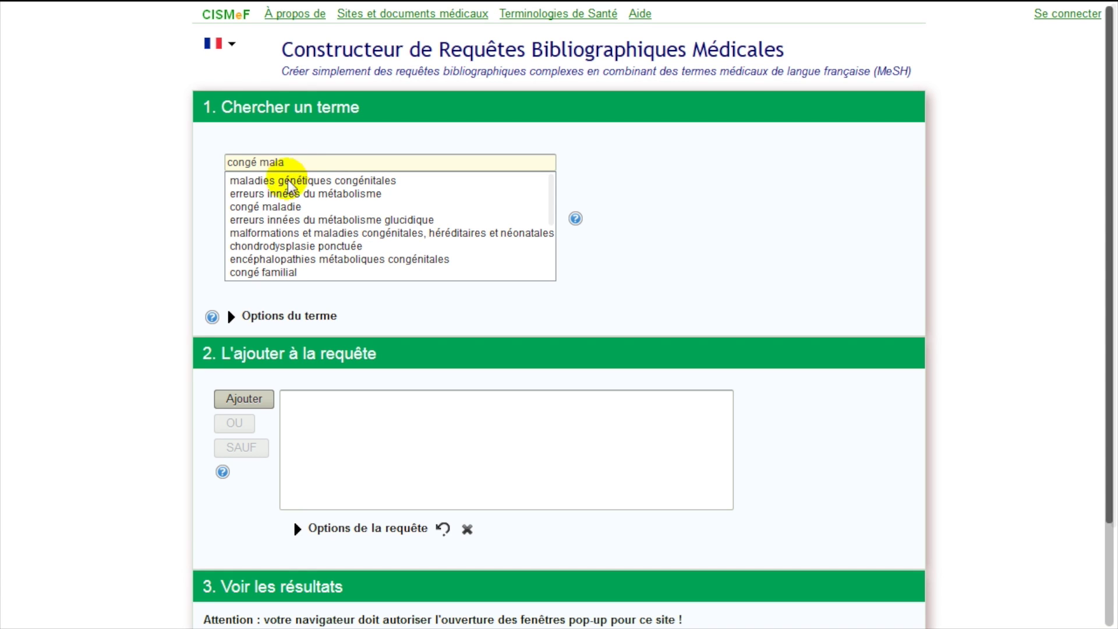
click(270, 207)
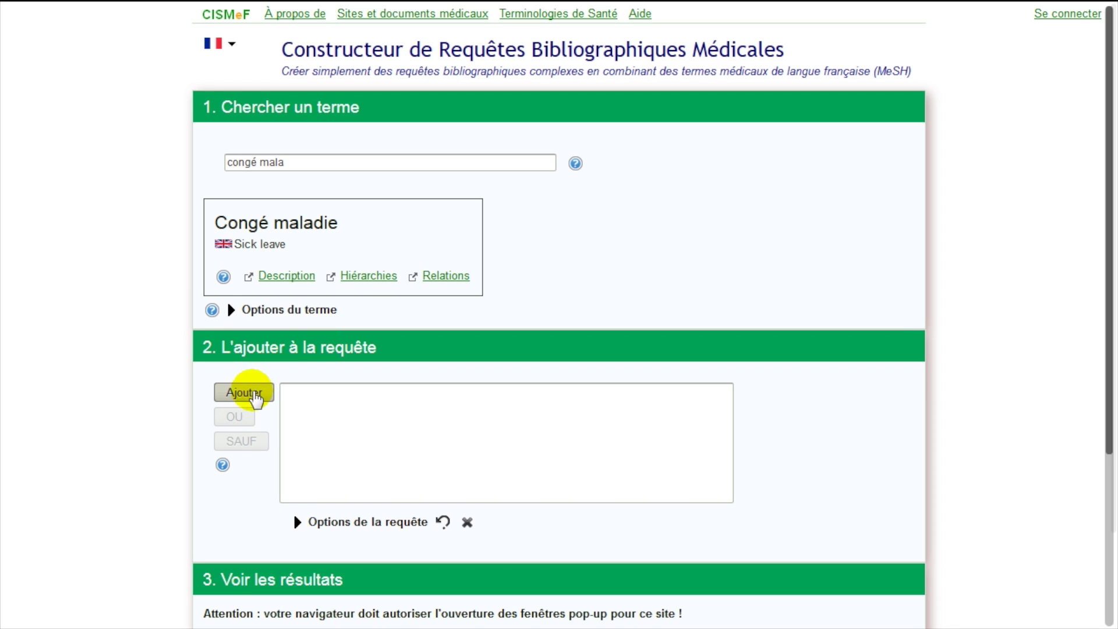
click(247, 394)
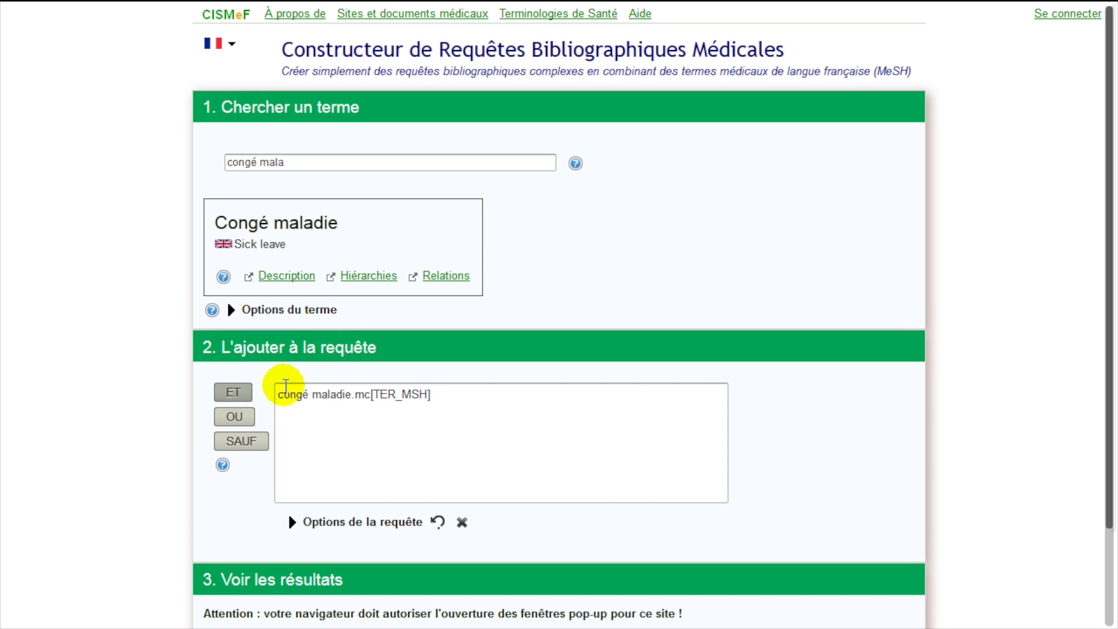
- Look up the term "absentéisme", view its MeSH description and add it to the query with OU
click(303, 163)
drag(303, 163, 122, 163)
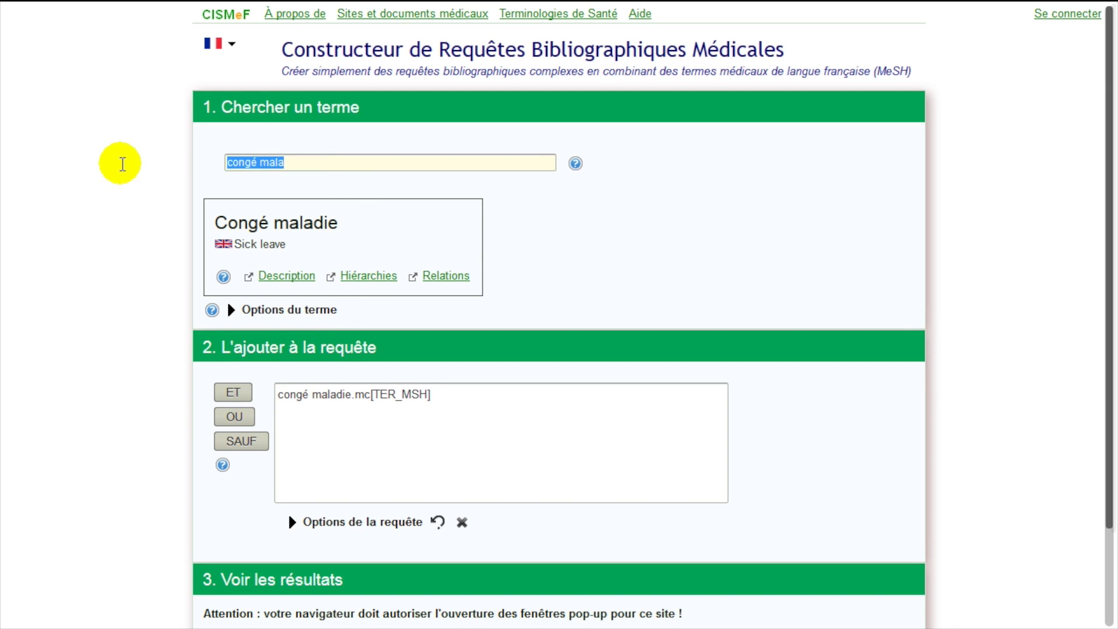
key(BackSpace)
text(ab)
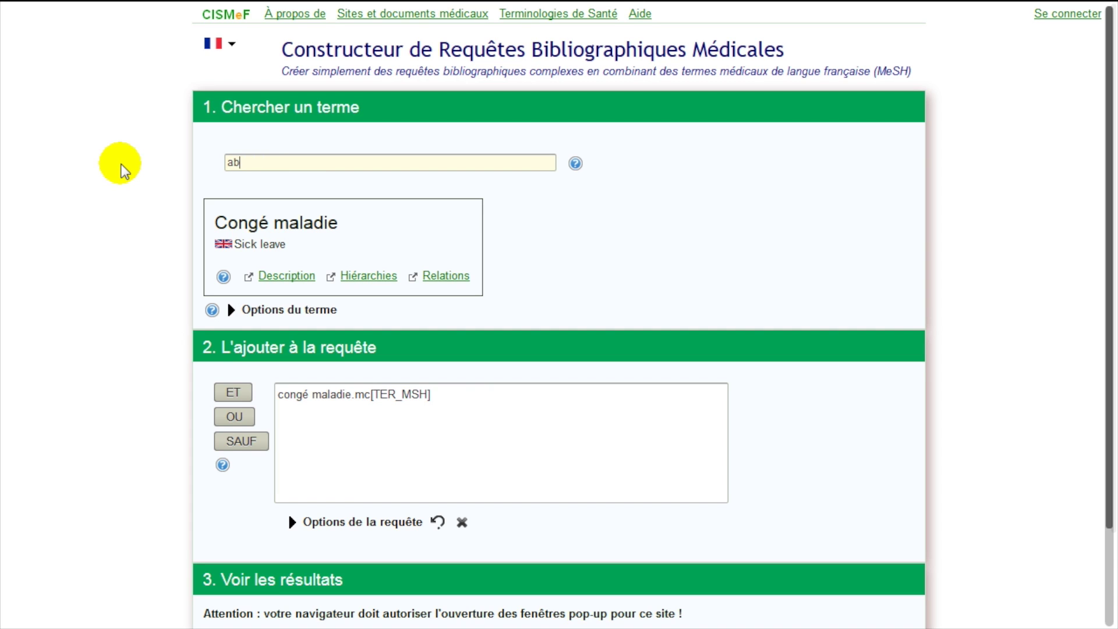
text(sent)
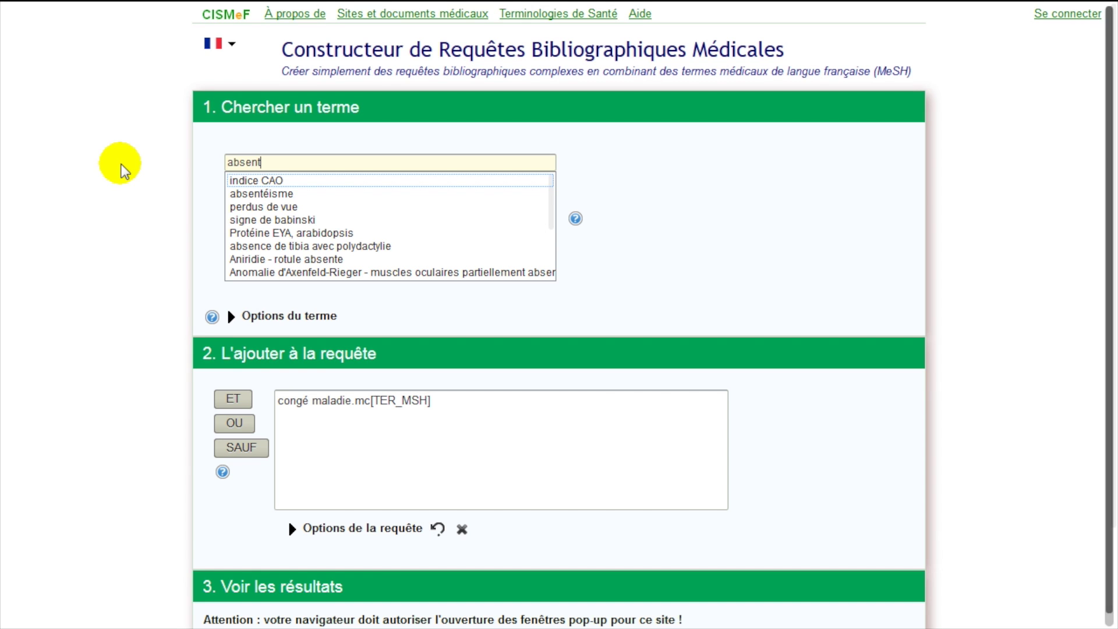
click(272, 194)
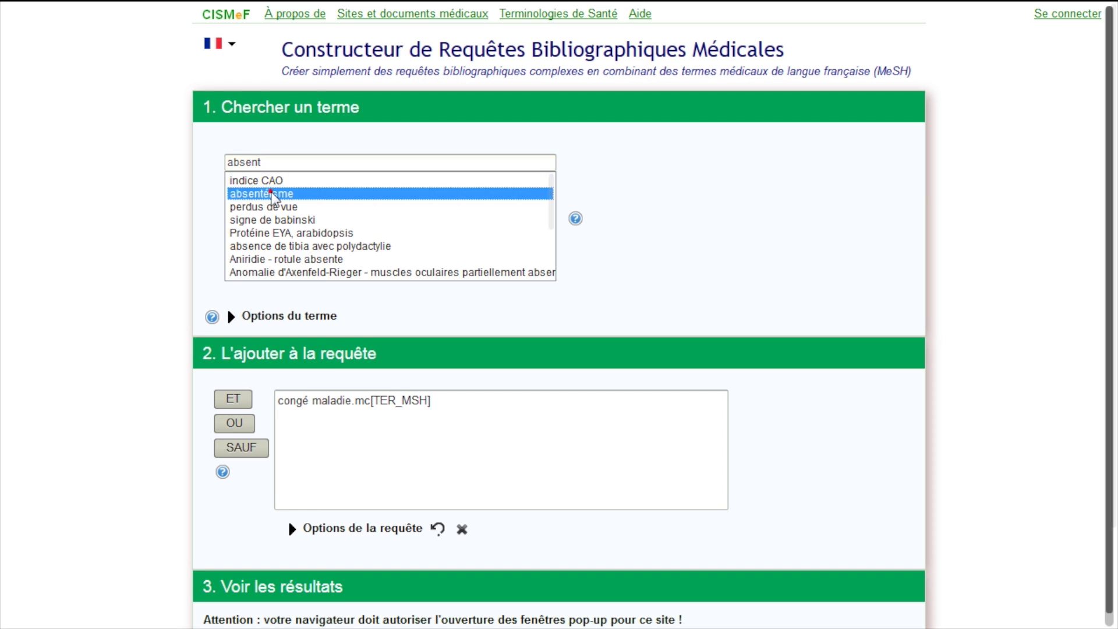
click(283, 277)
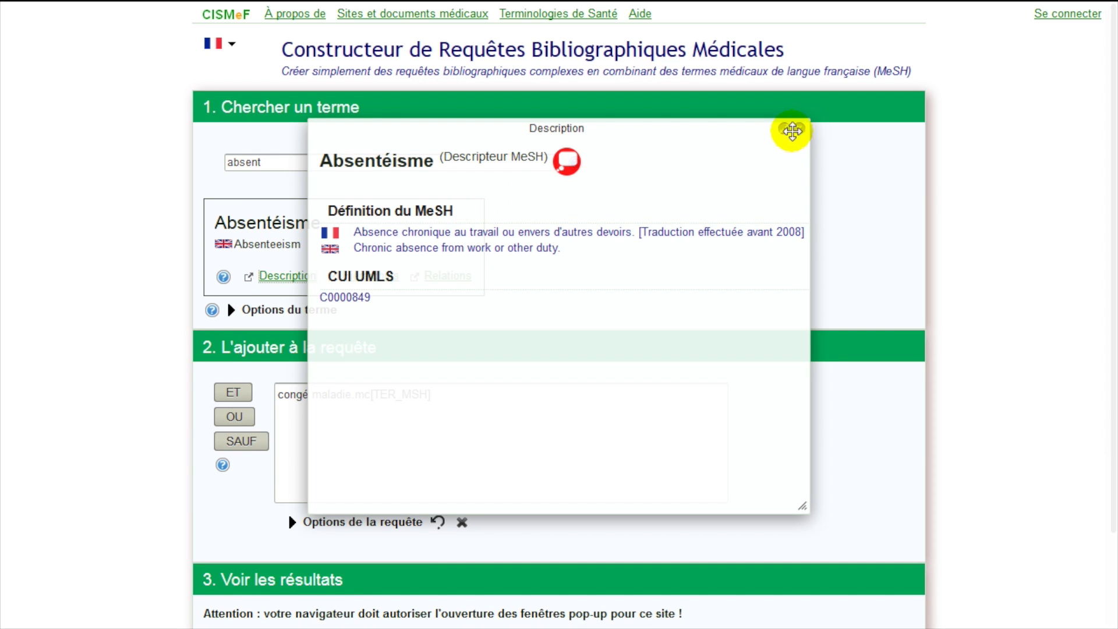
click(800, 131)
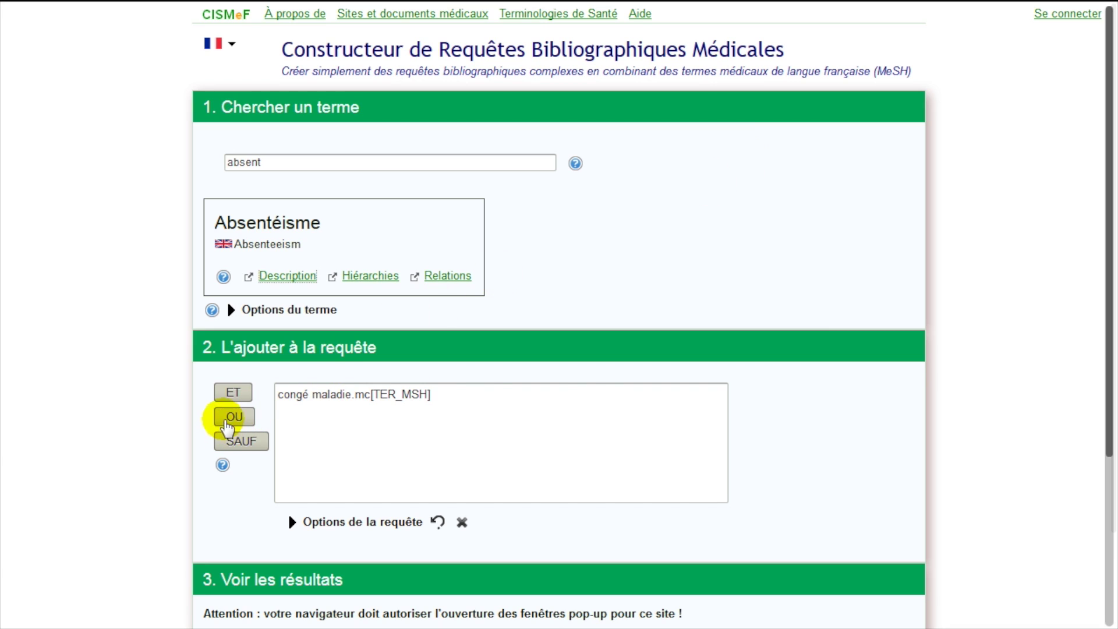
click(226, 419)
- Find the term "maladies professionnelles" and add it to the query with OU
drag(284, 162, 172, 161)
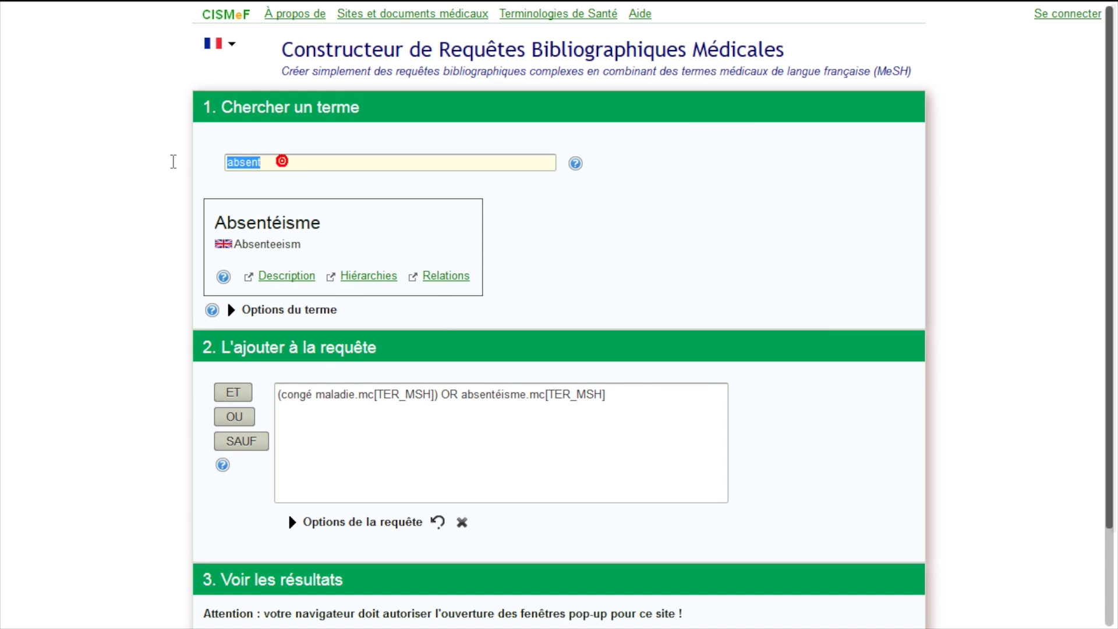
text(maladies )
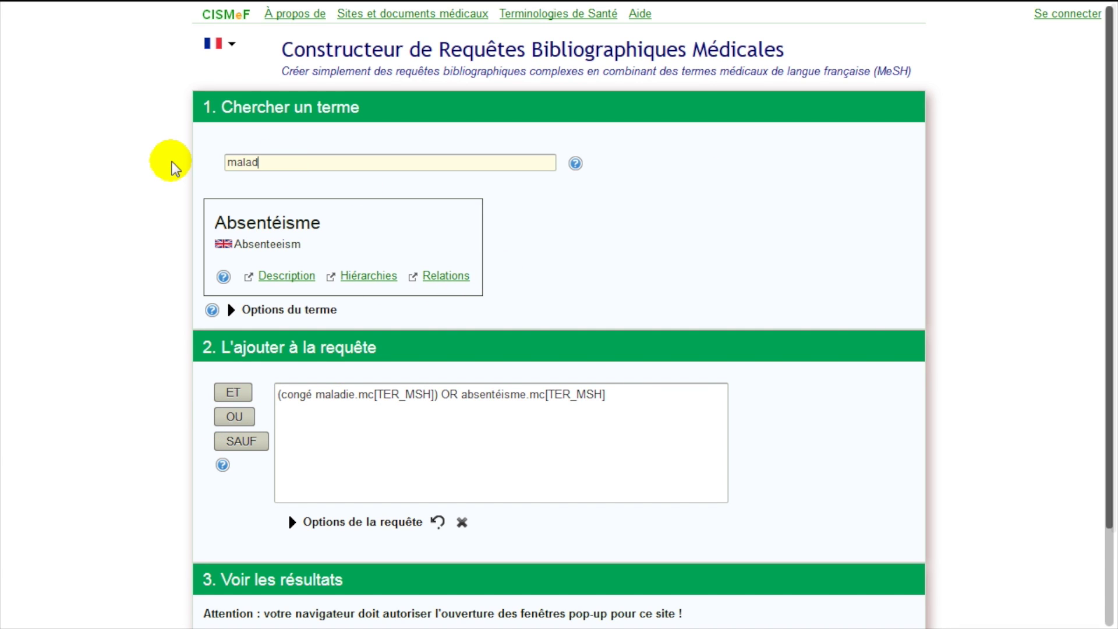
text(pro)
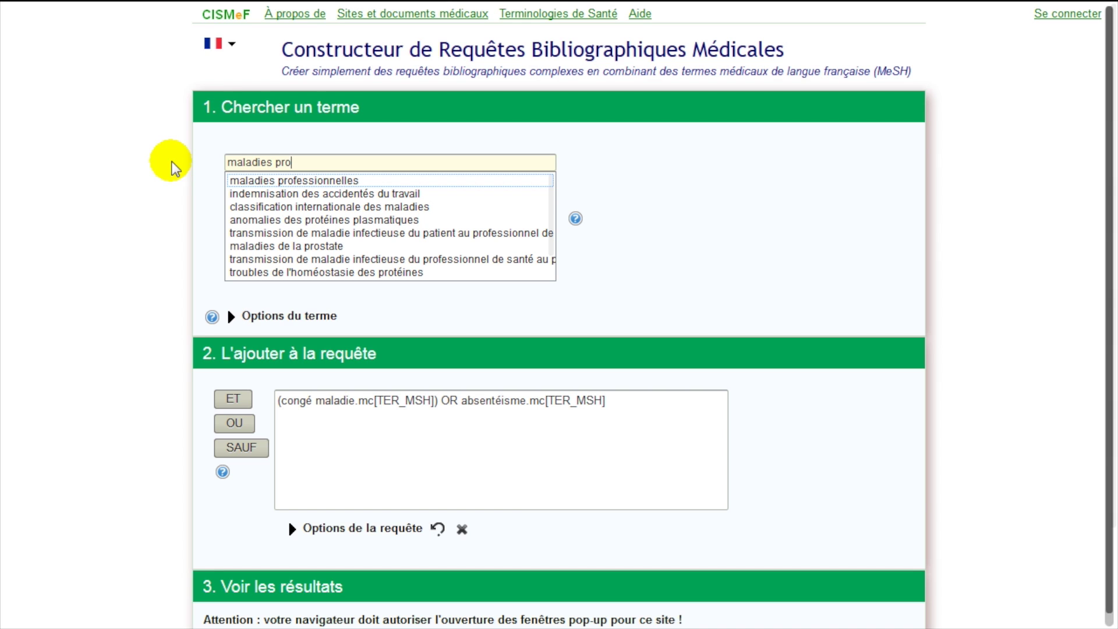
click(259, 181)
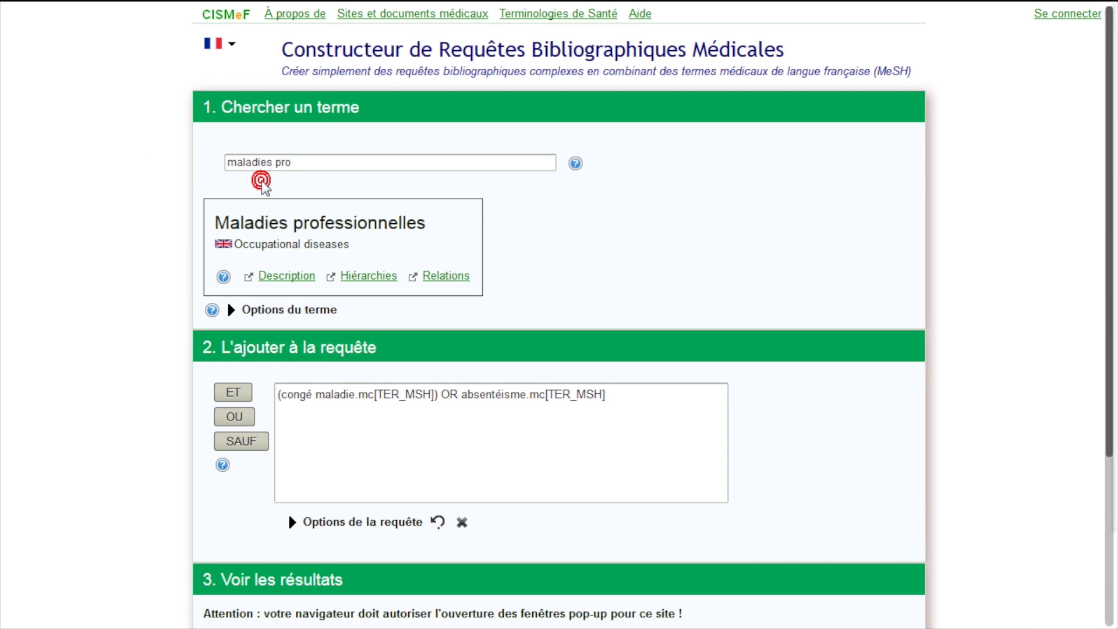
click(234, 418)
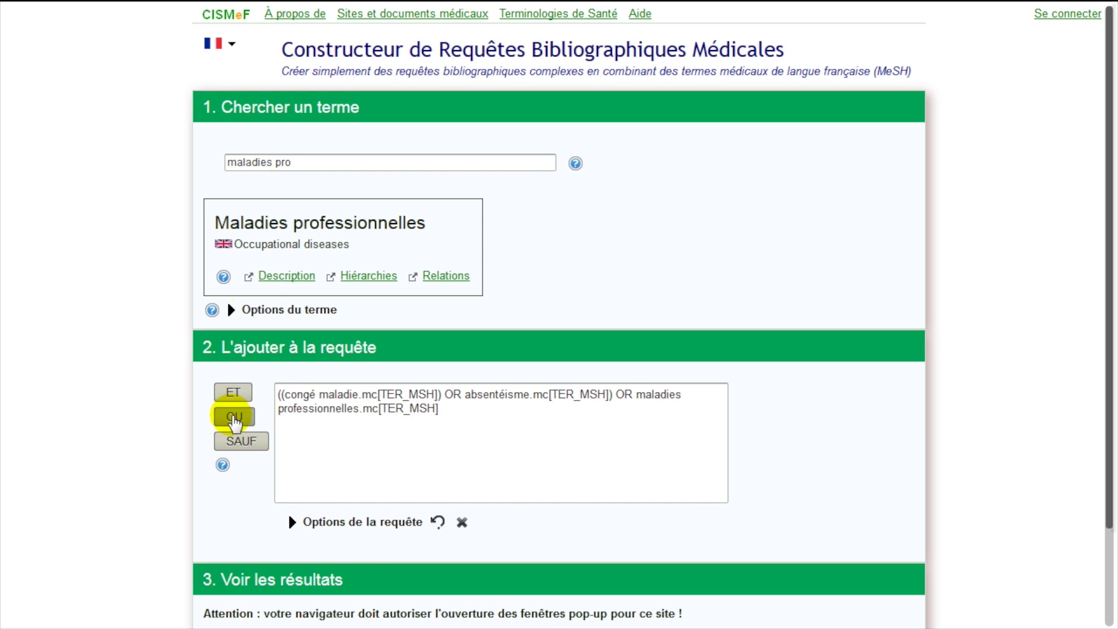
- Find the term "personnel hospitalier" and add it to the query with ET
drag(293, 163, 170, 159)
key(BackSpace)
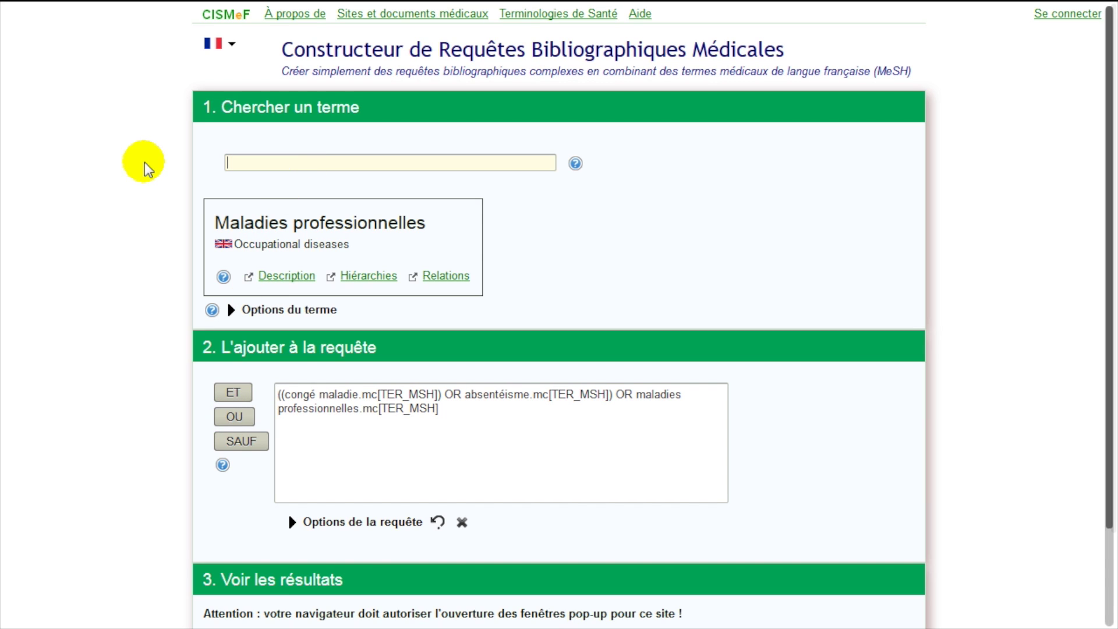
text(personnel h)
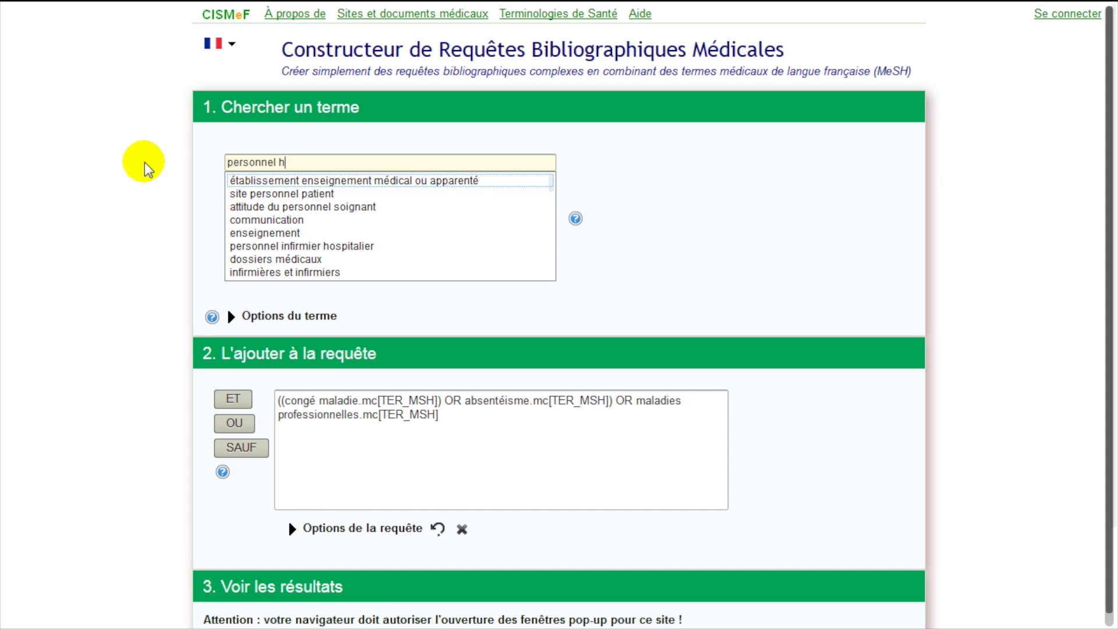
text(ospit)
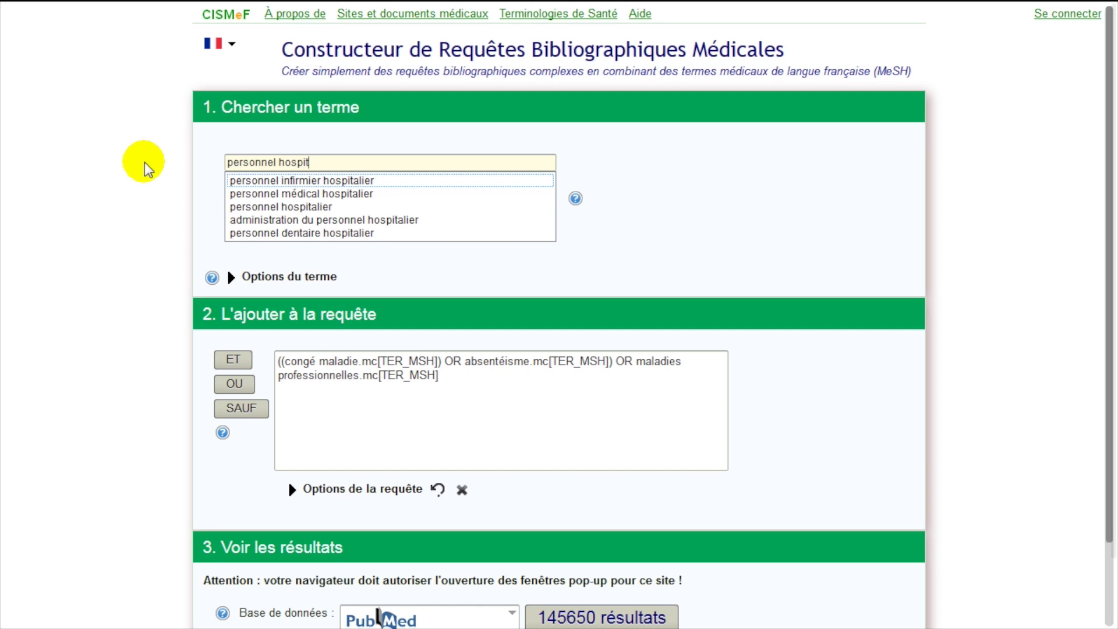
click(254, 209)
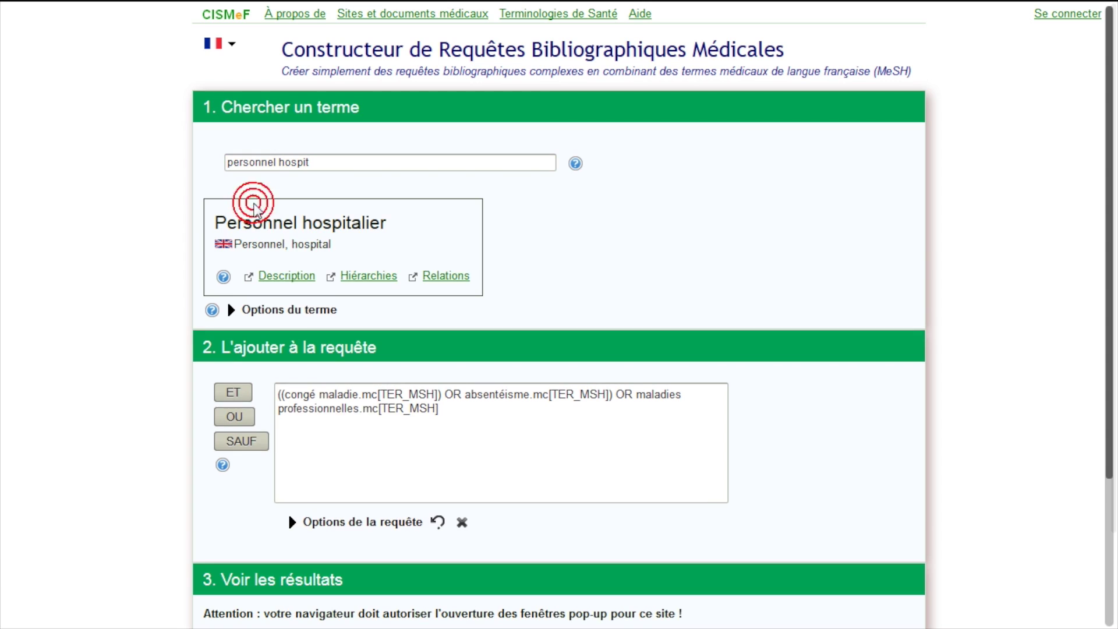
click(234, 361)
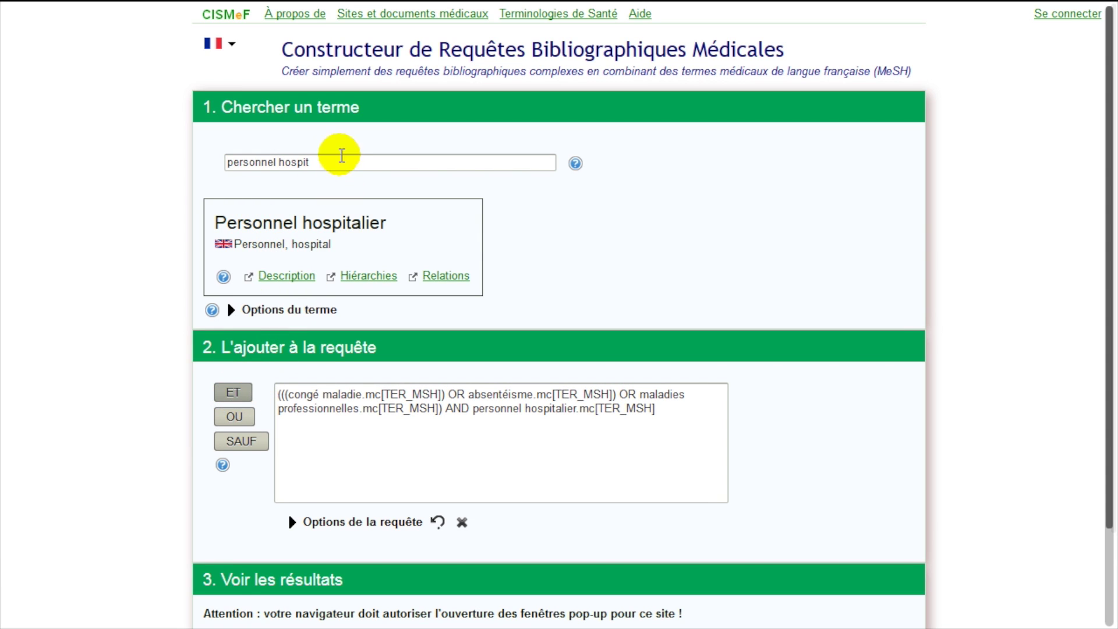
- Find the term "grossesse" and add it to the query with ET
drag(332, 166, 163, 166)
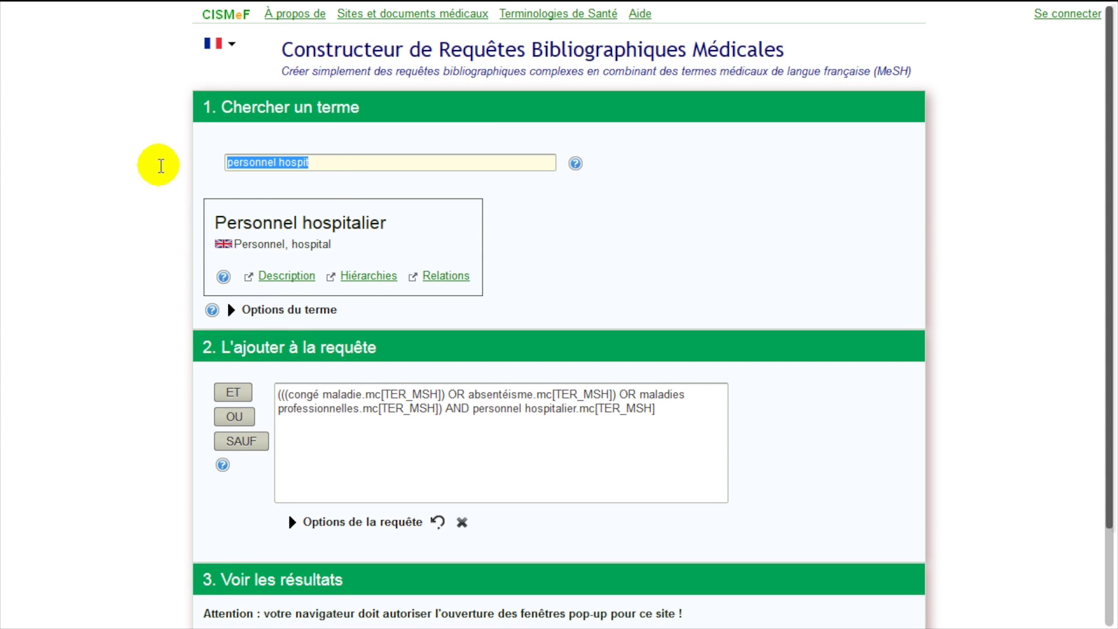
key(BackSpace)
text(gr)
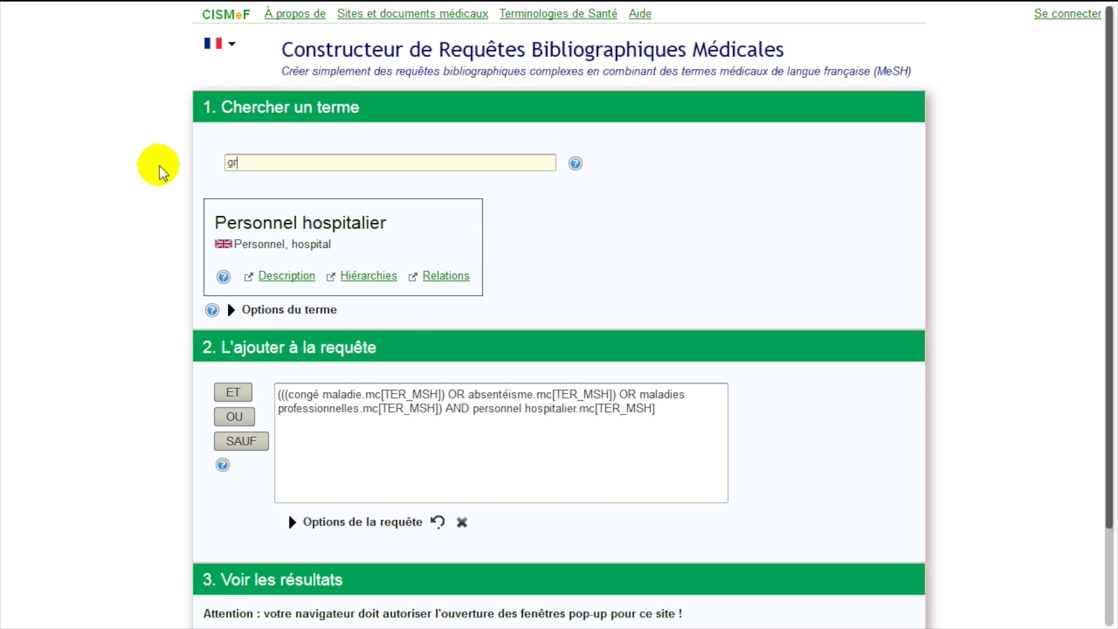
text(ossesse)
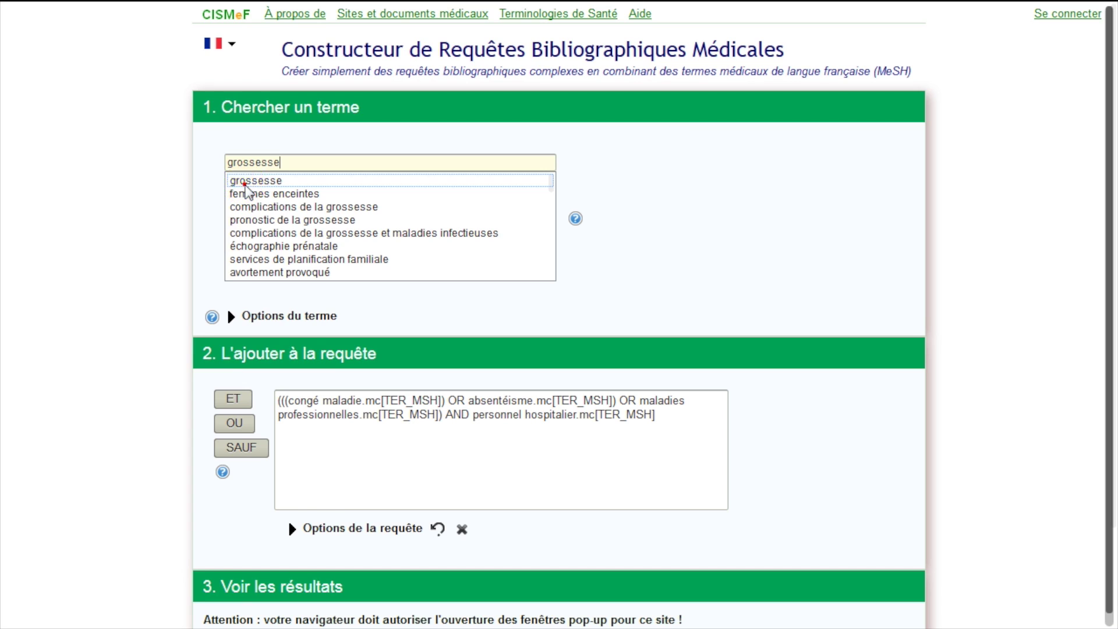
click(240, 181)
click(220, 396)
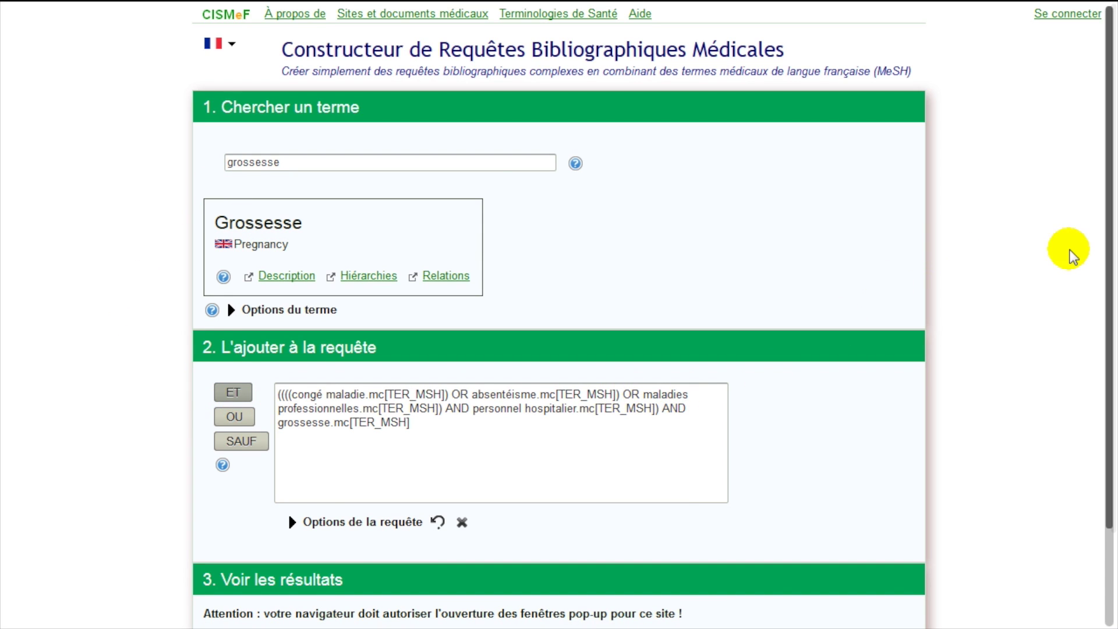
scroll(978, 245, down, 2)
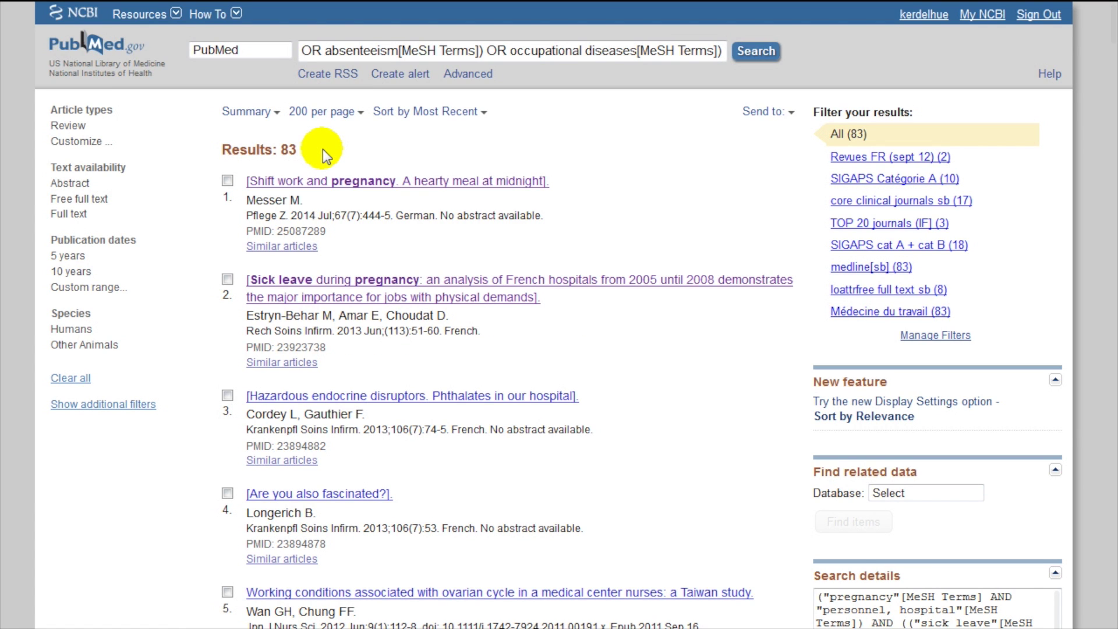
- In the PubMed results, add Case Reports to the article types offered as filters
click(92, 146)
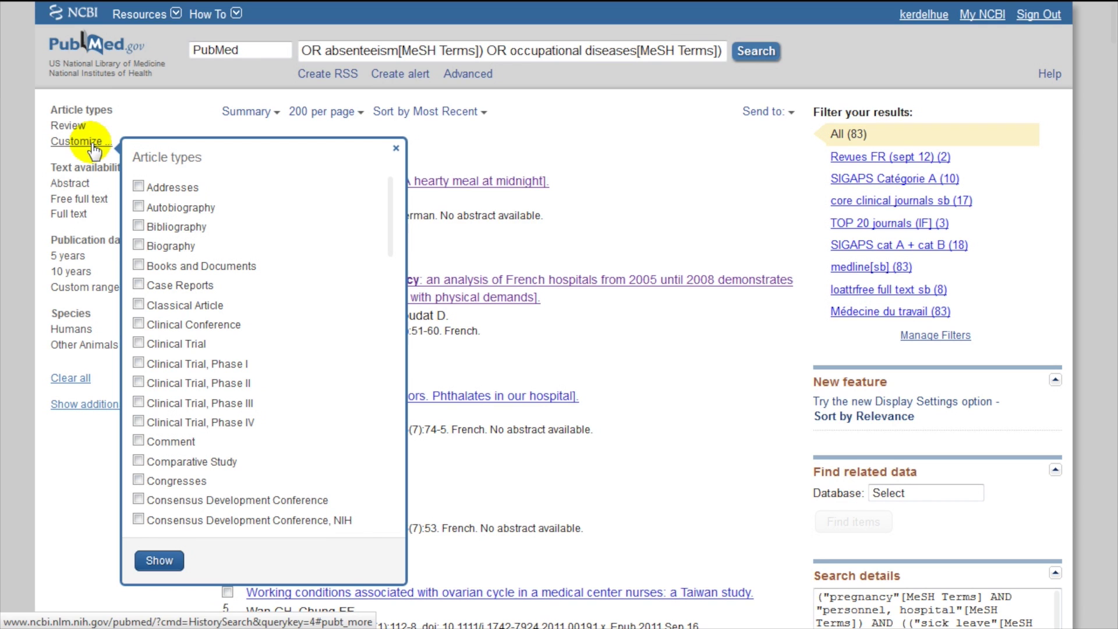
click(139, 284)
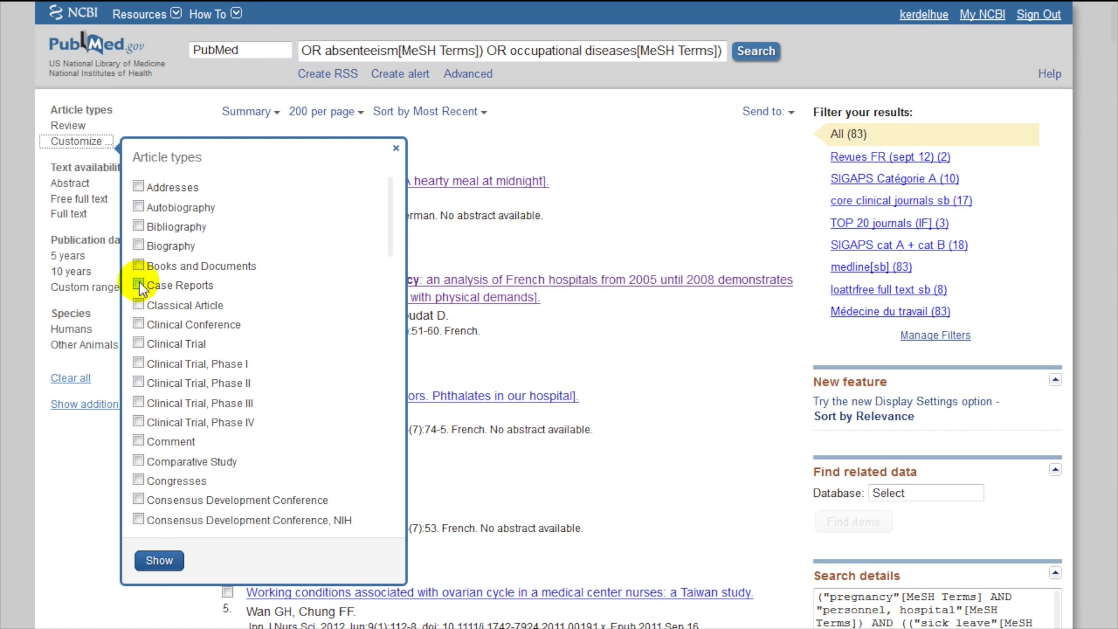
click(156, 554)
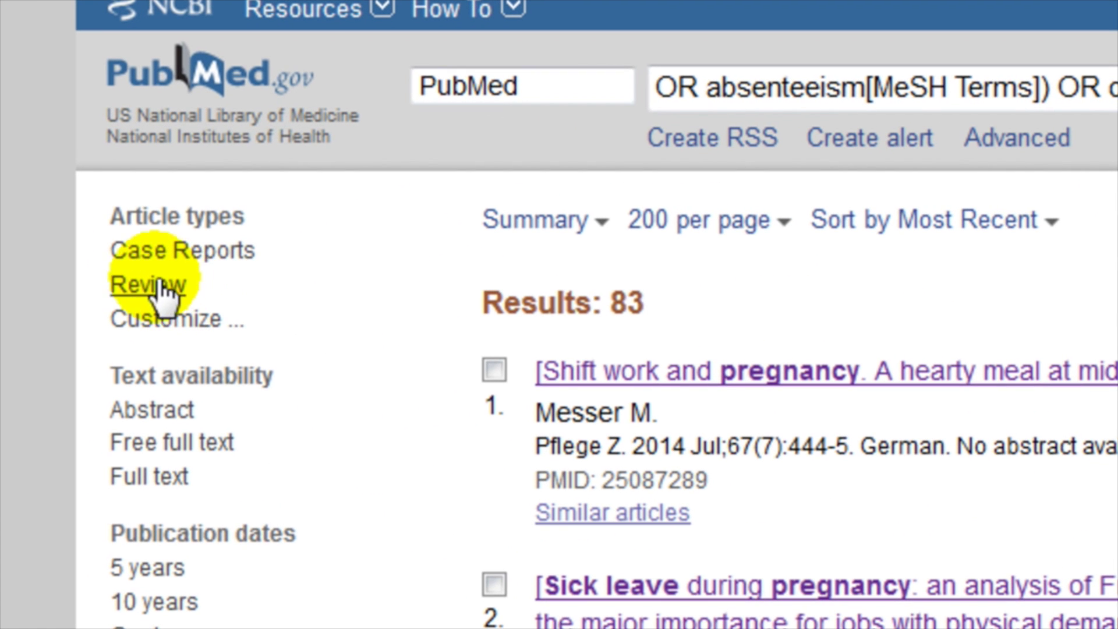
- Try the Case Reports and Review article type filters one at a time, removing each one again
click(159, 262)
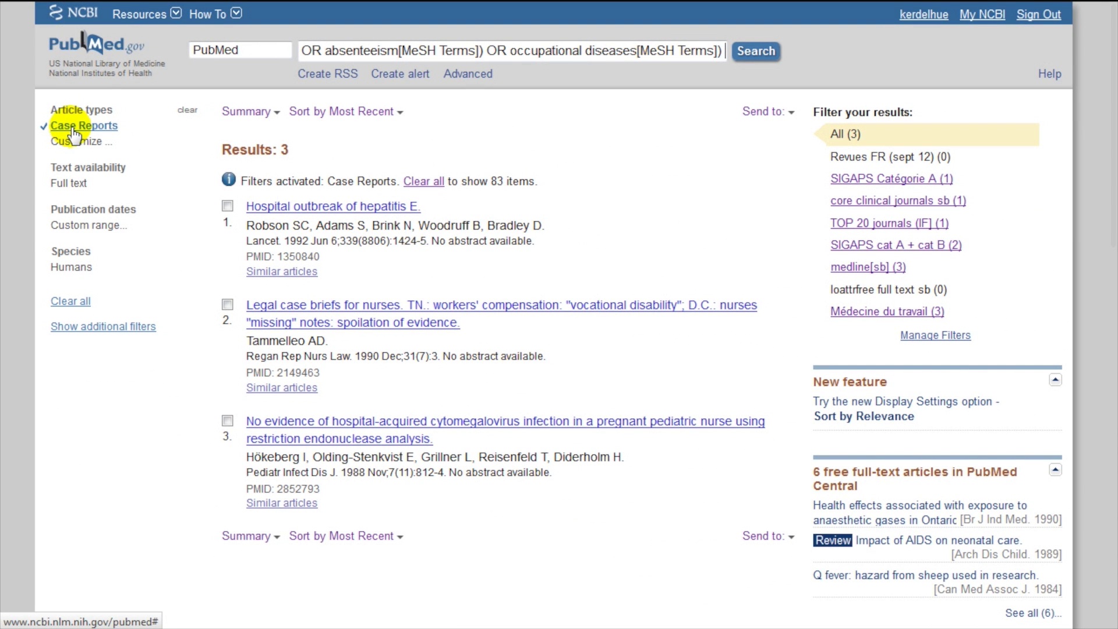
click(73, 129)
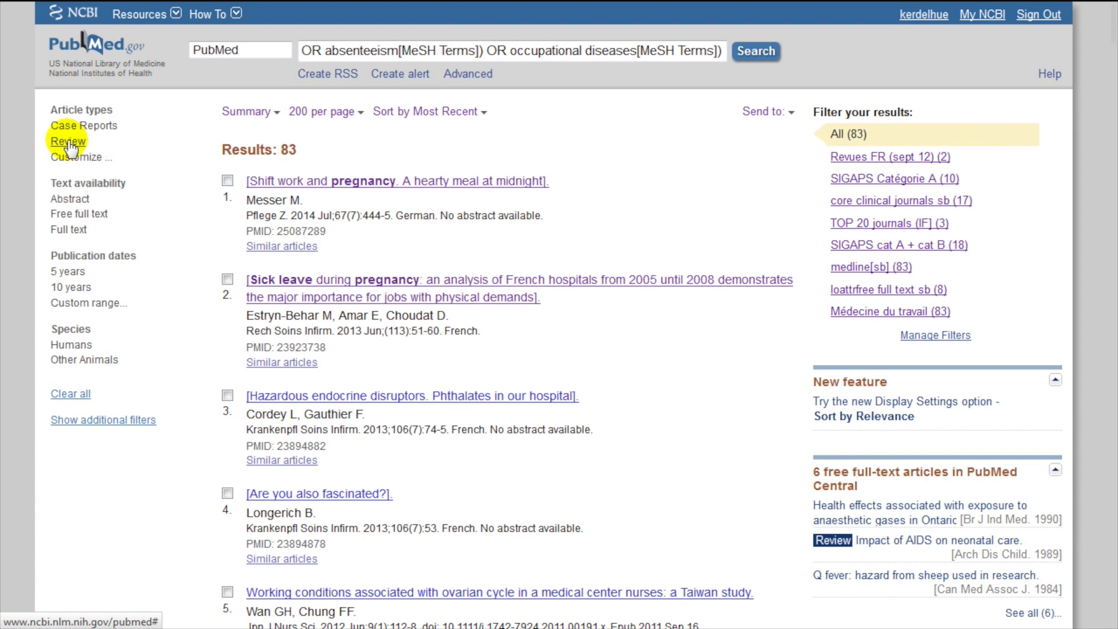
click(68, 142)
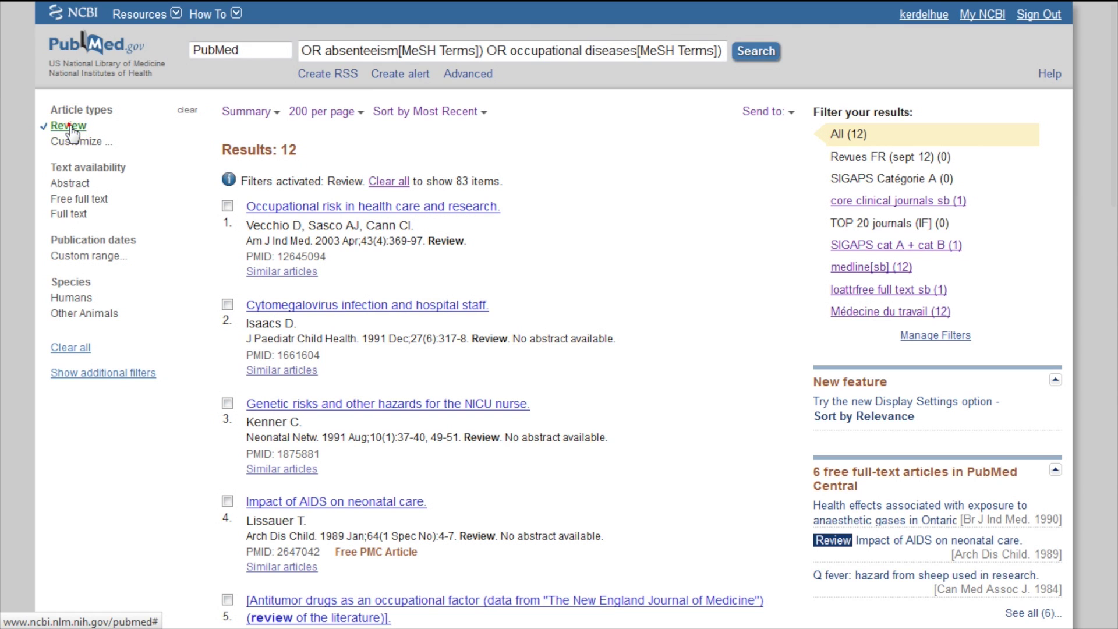
click(69, 125)
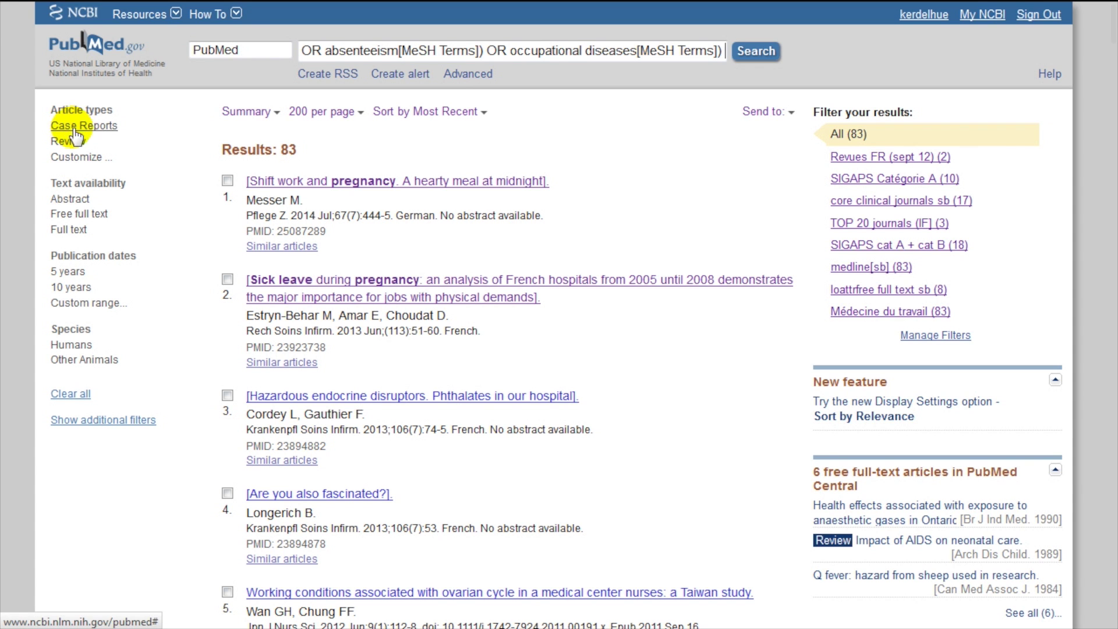
- Add the Ages category to the filters shown beside the PubMed results
click(134, 420)
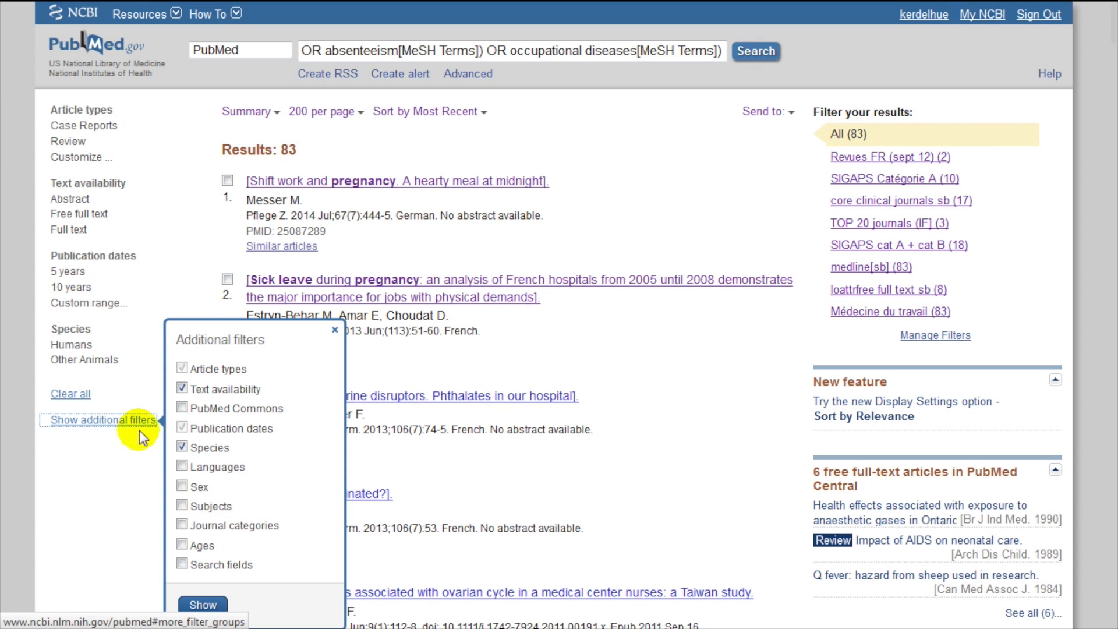
click(184, 544)
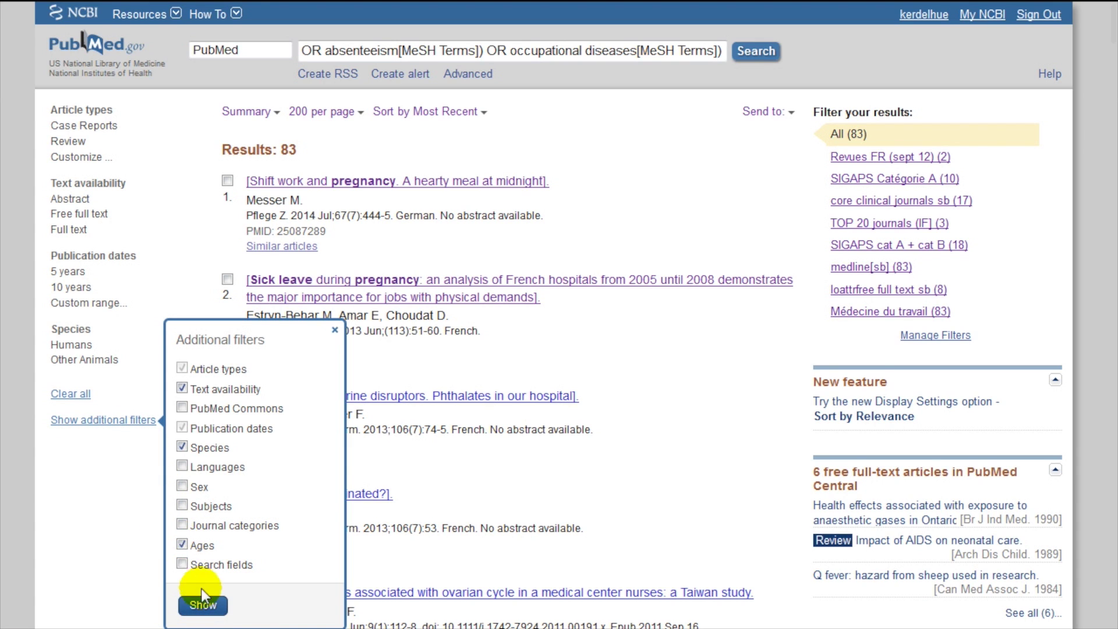
click(203, 606)
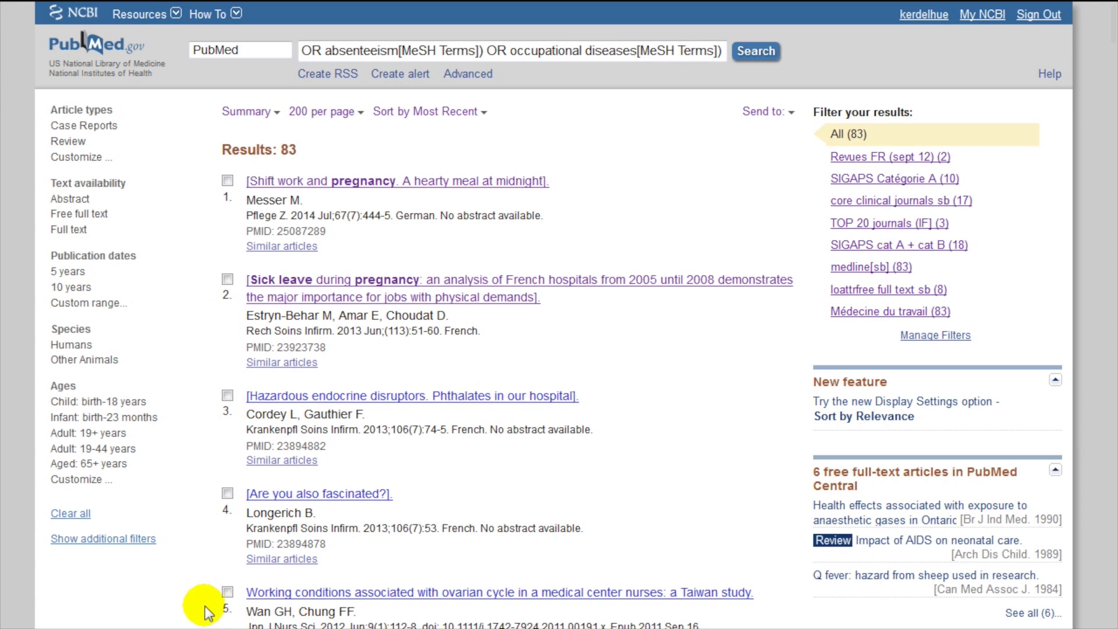
click(102, 436)
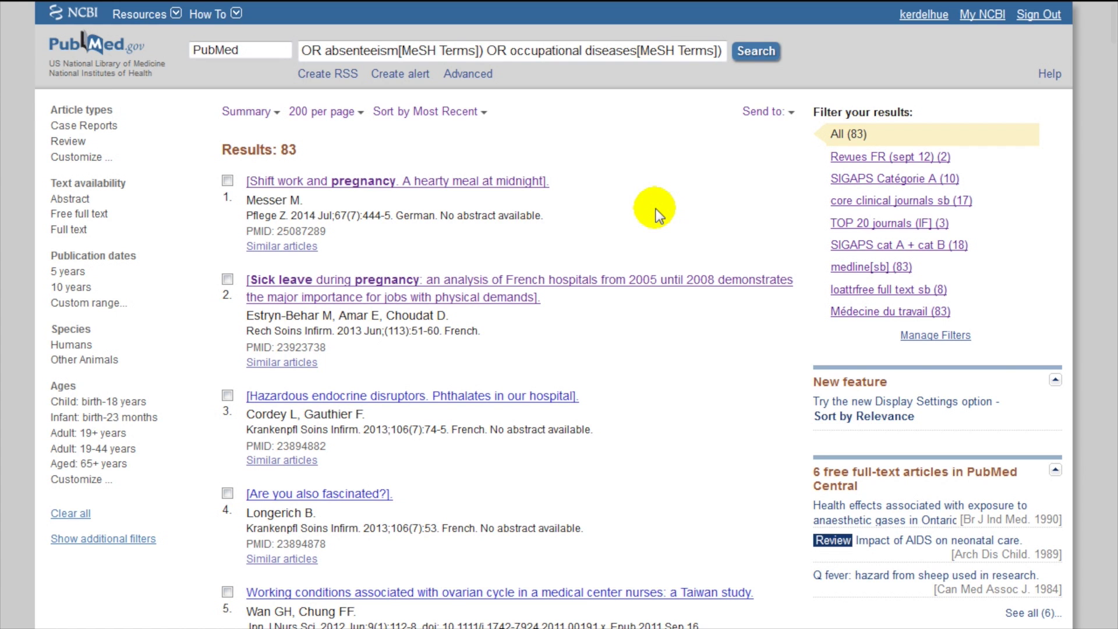
- Select the first, third and sixth articles in the results list
click(227, 181)
scroll(228, 286, down, 2)
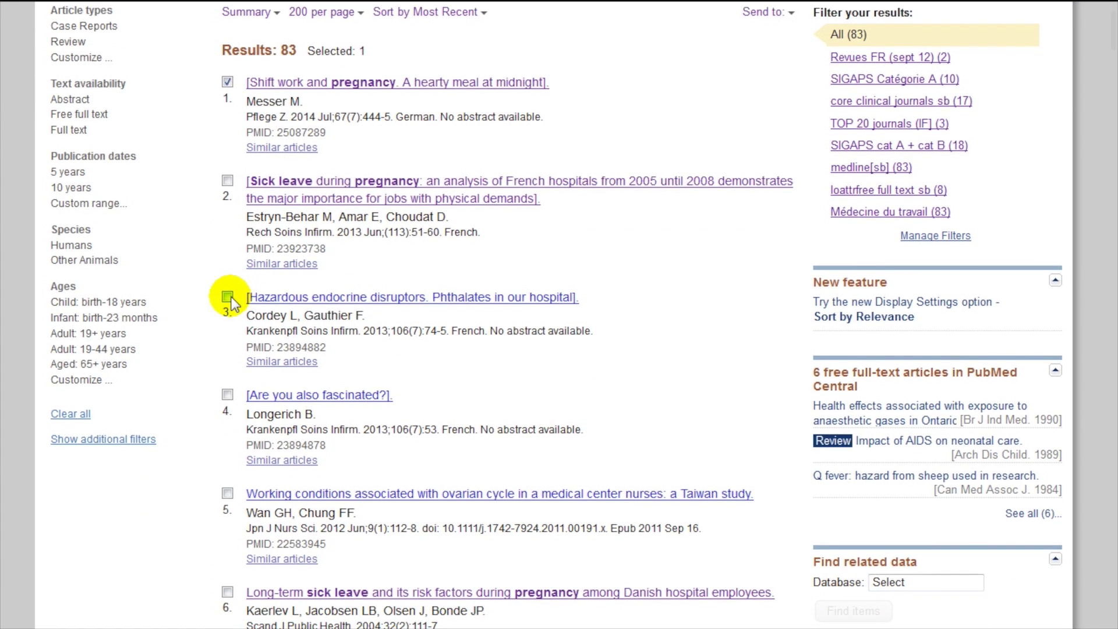
click(228, 298)
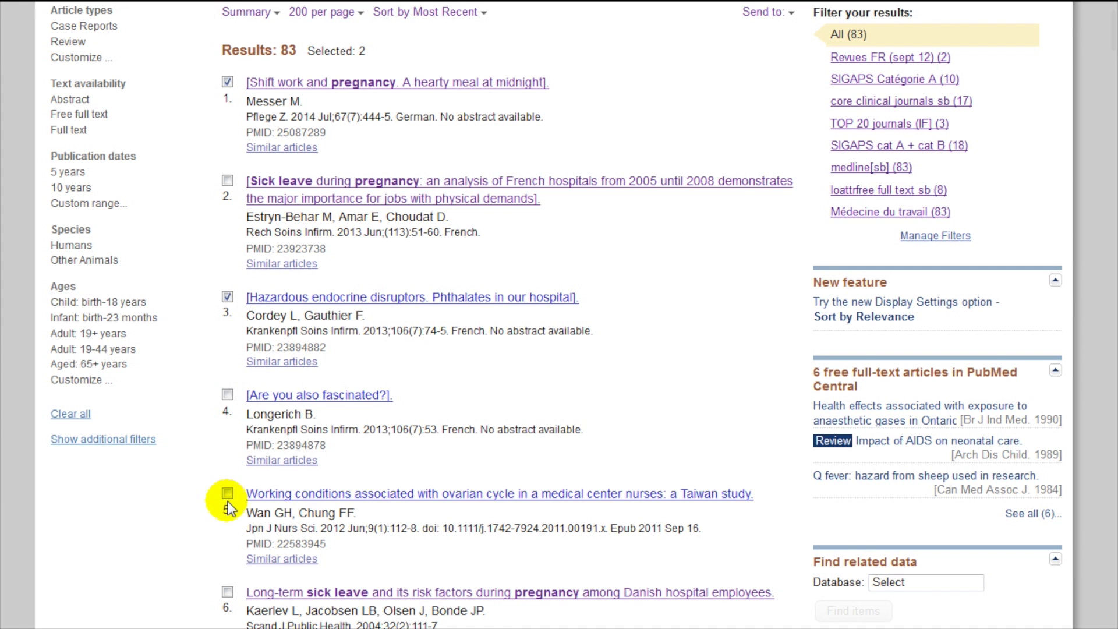
click(227, 592)
scroll(383, 534, up, 1)
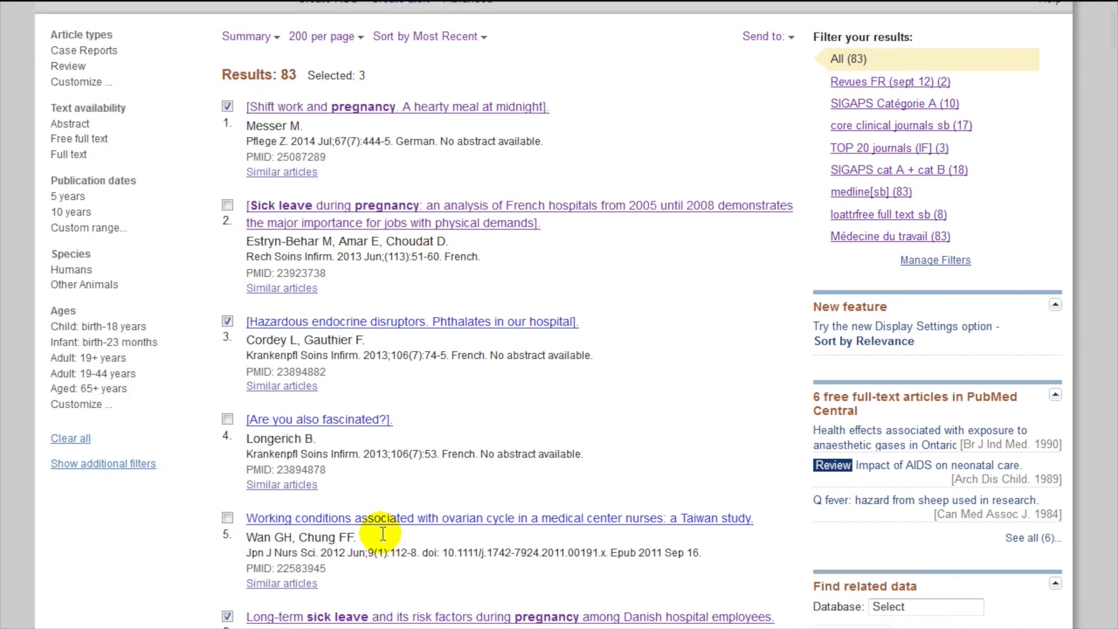
- Add the three selected articles from the search results to the PubMed Clipboard
scroll(383, 534, up, 3)
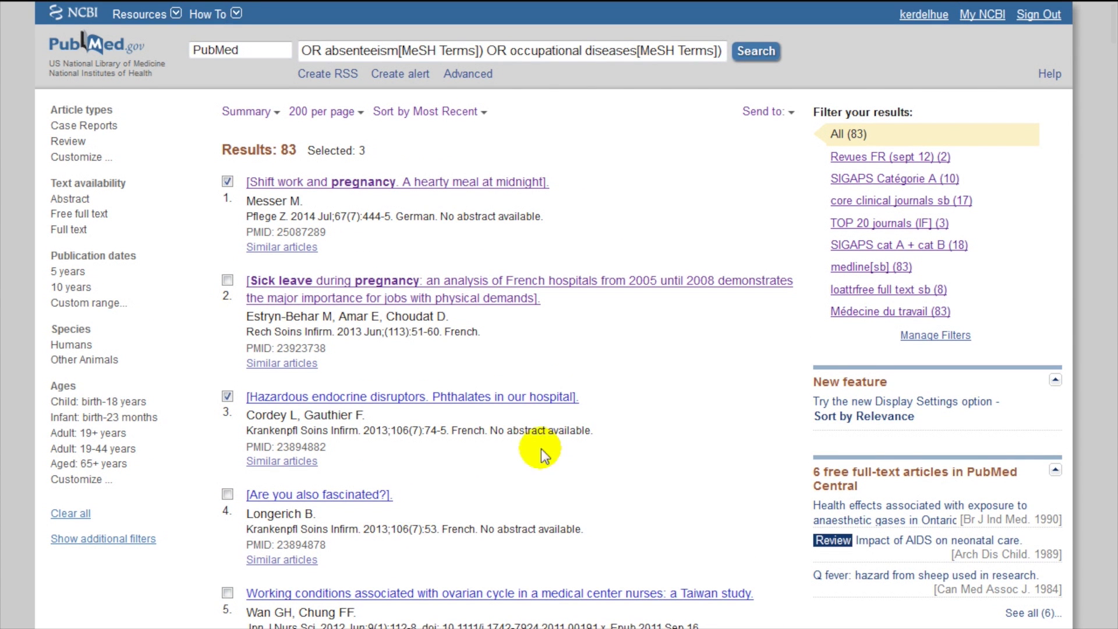
click(792, 113)
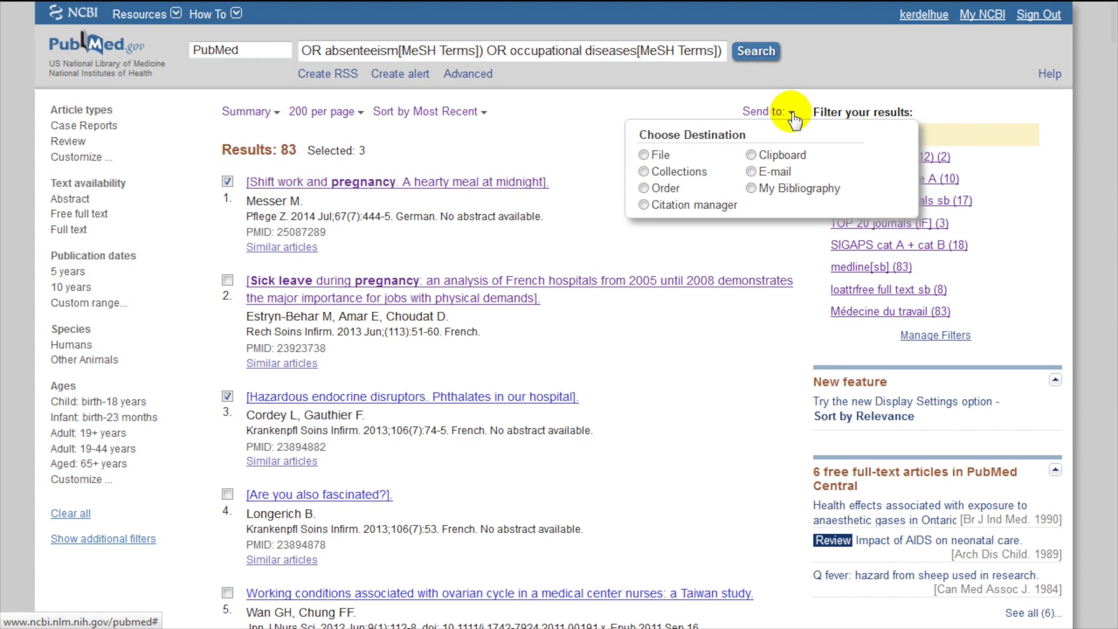
click(752, 155)
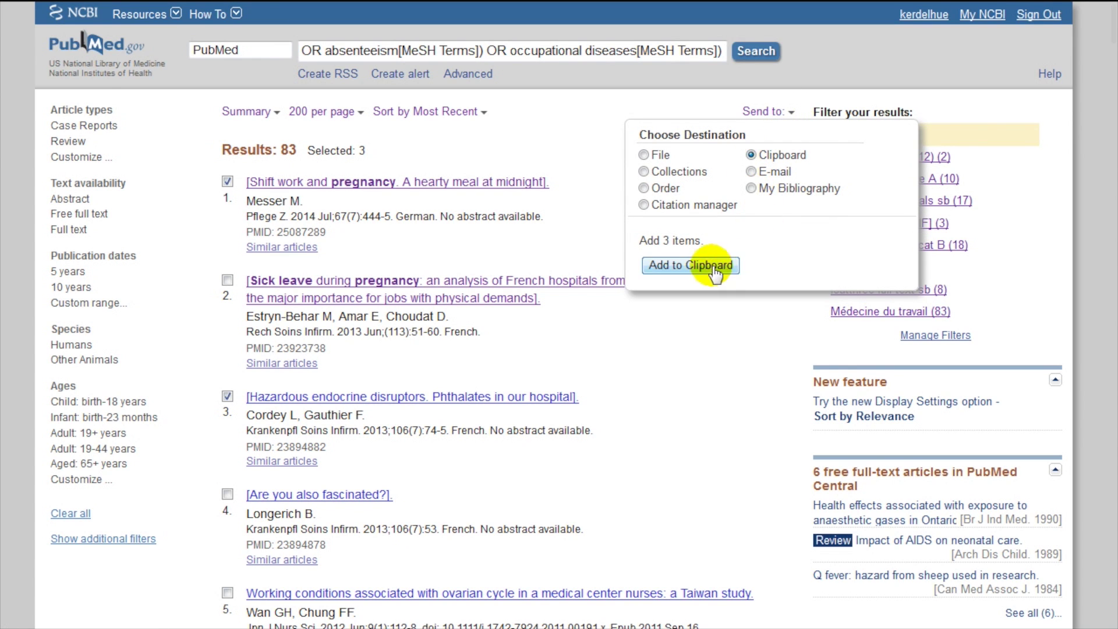
click(681, 266)
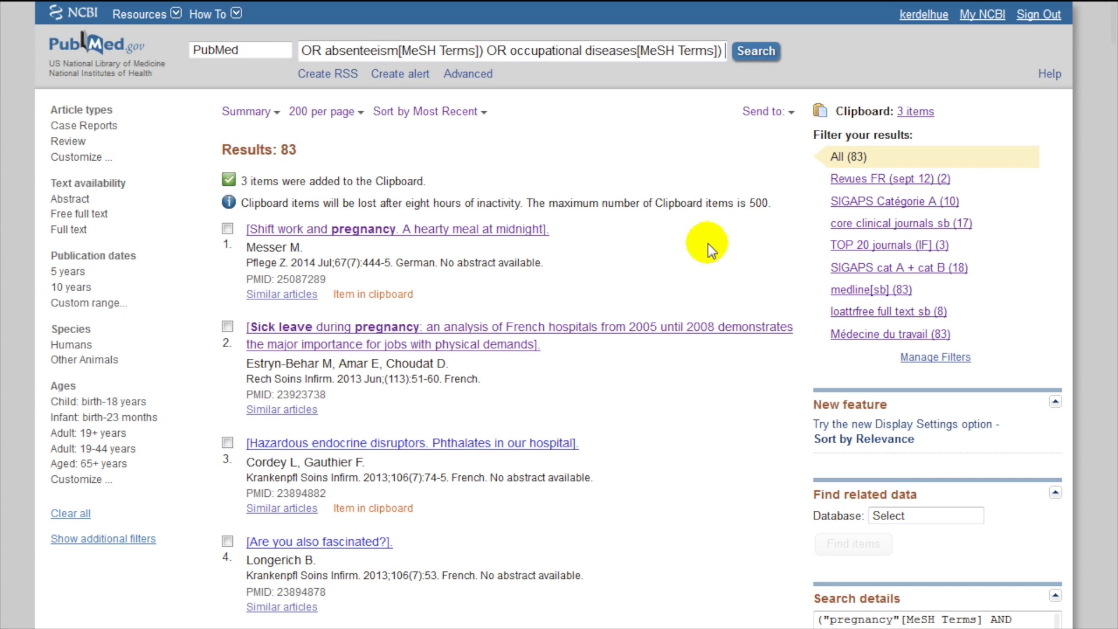
- Open the PubMed Clipboard and select all three articles stored in it
click(910, 113)
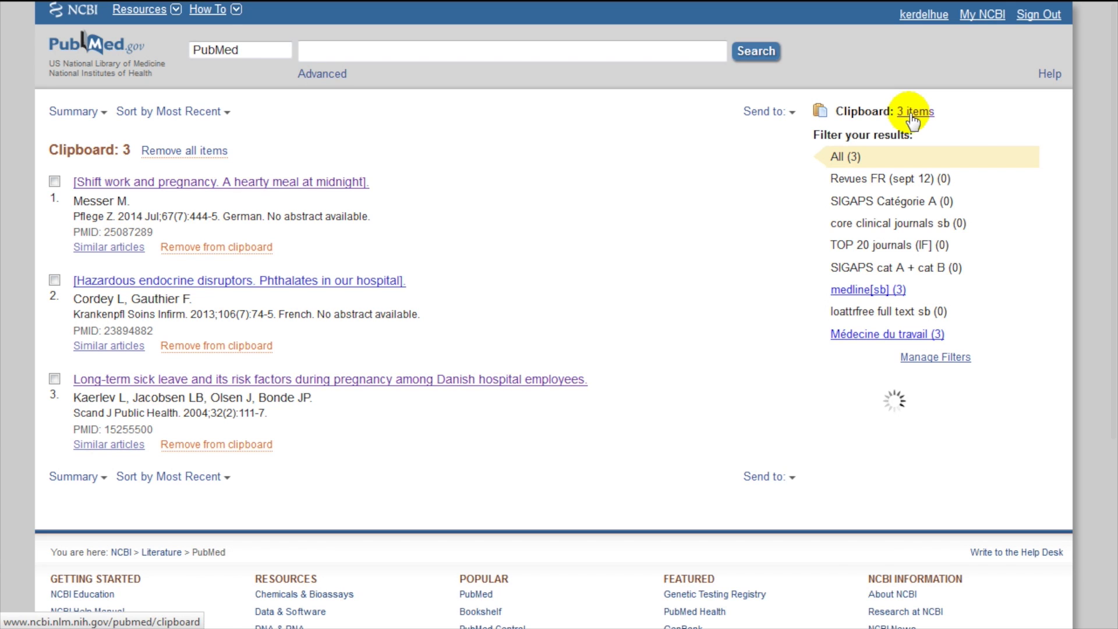
click(54, 181)
click(54, 281)
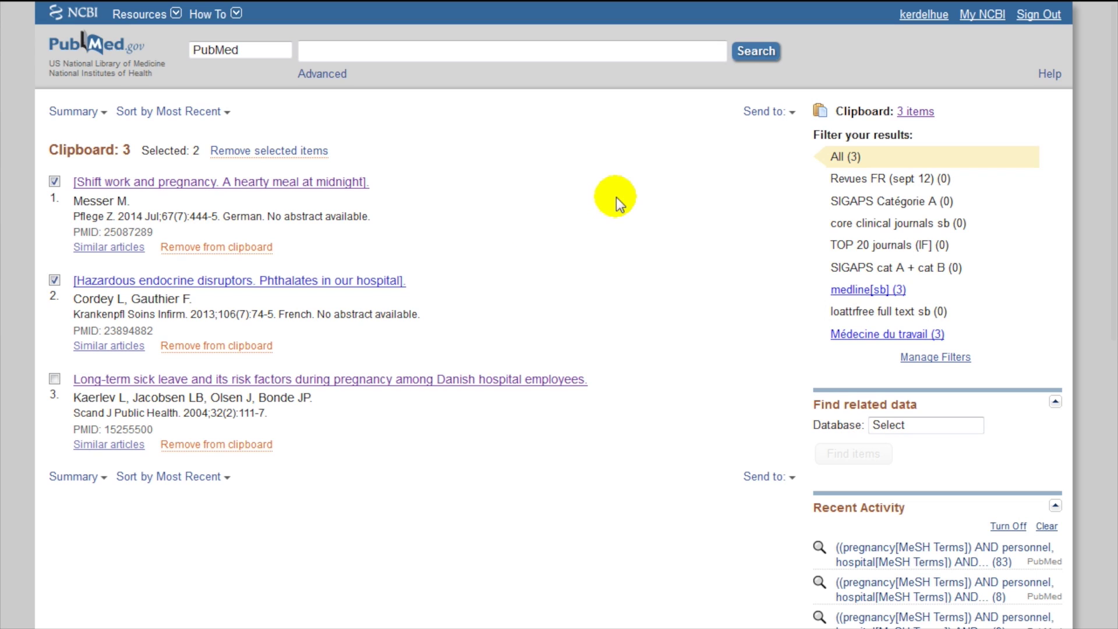
click(54, 379)
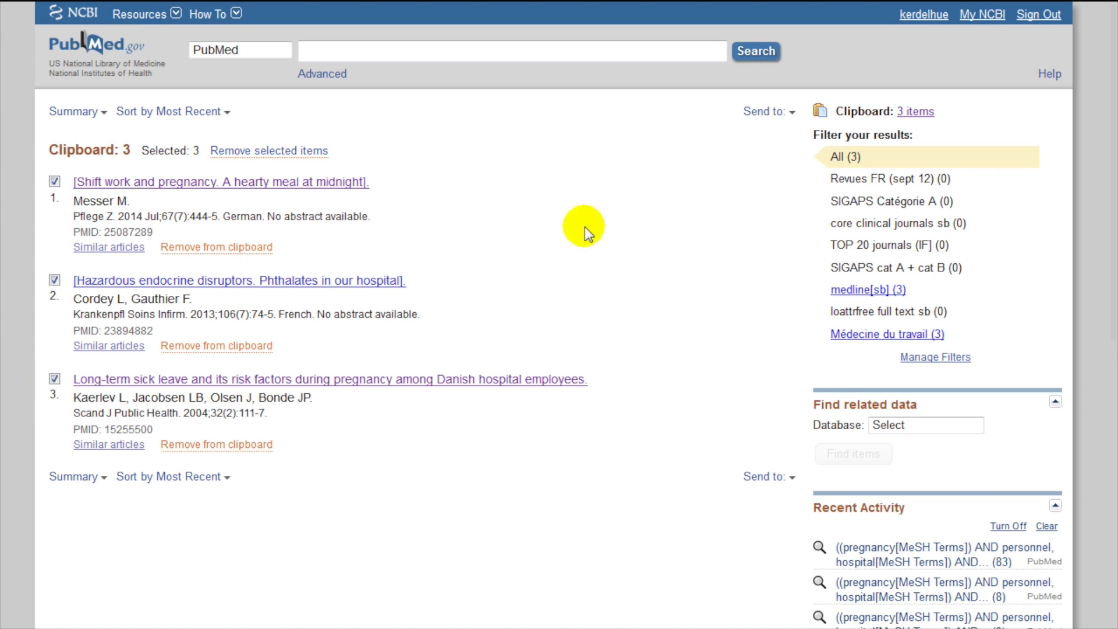
- Examine the e-mail sending options for the three selected Clipboard articles, including the recipient address field
click(794, 114)
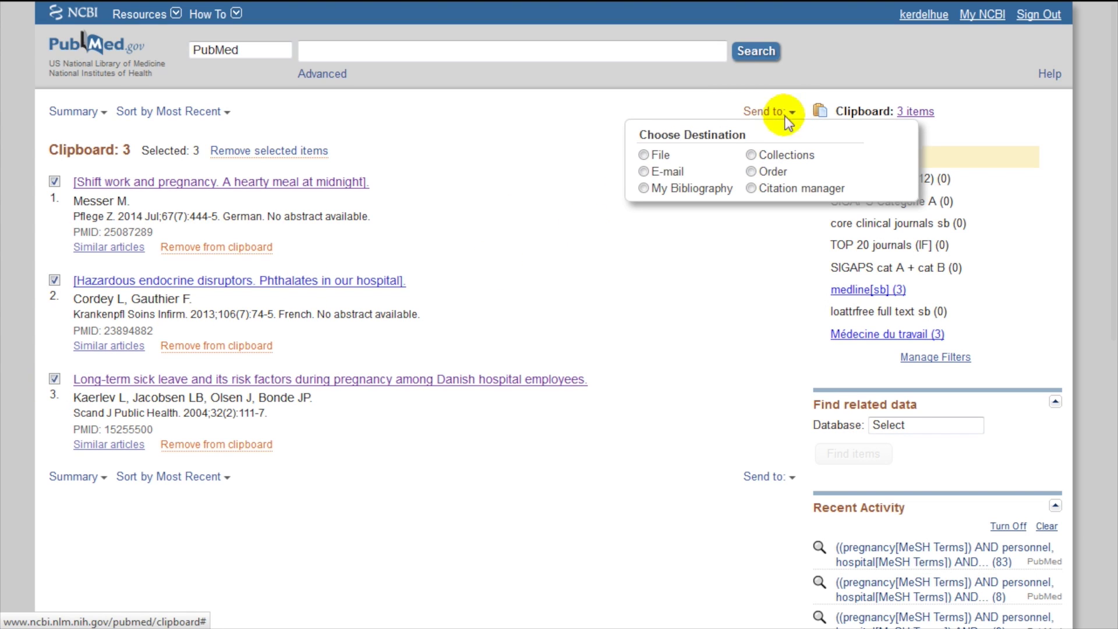
click(643, 171)
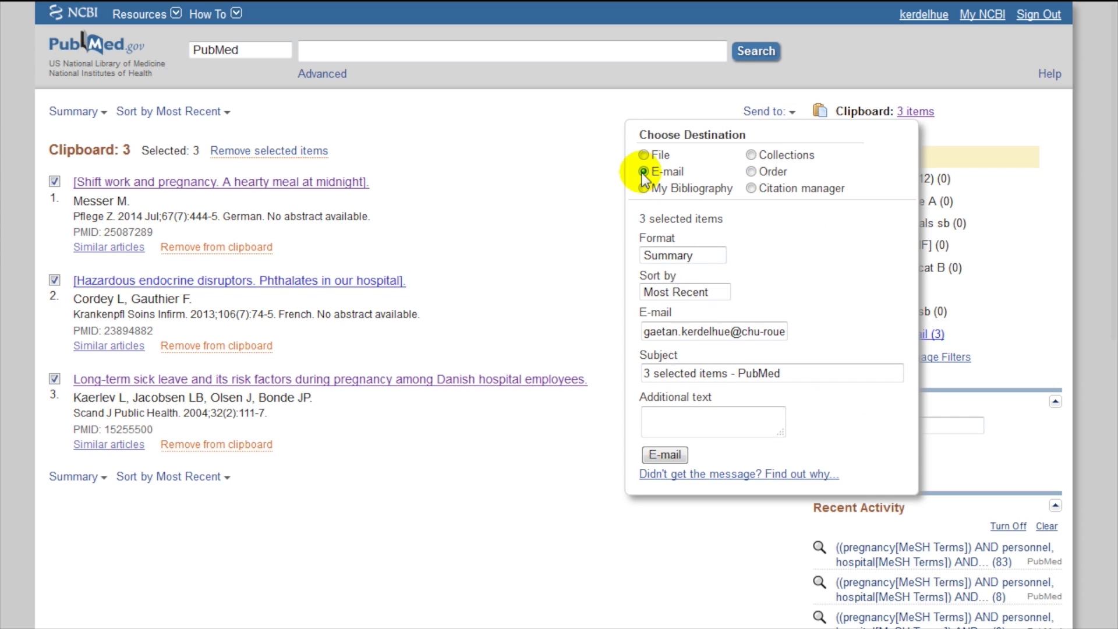
click(646, 327)
drag(646, 329, 873, 329)
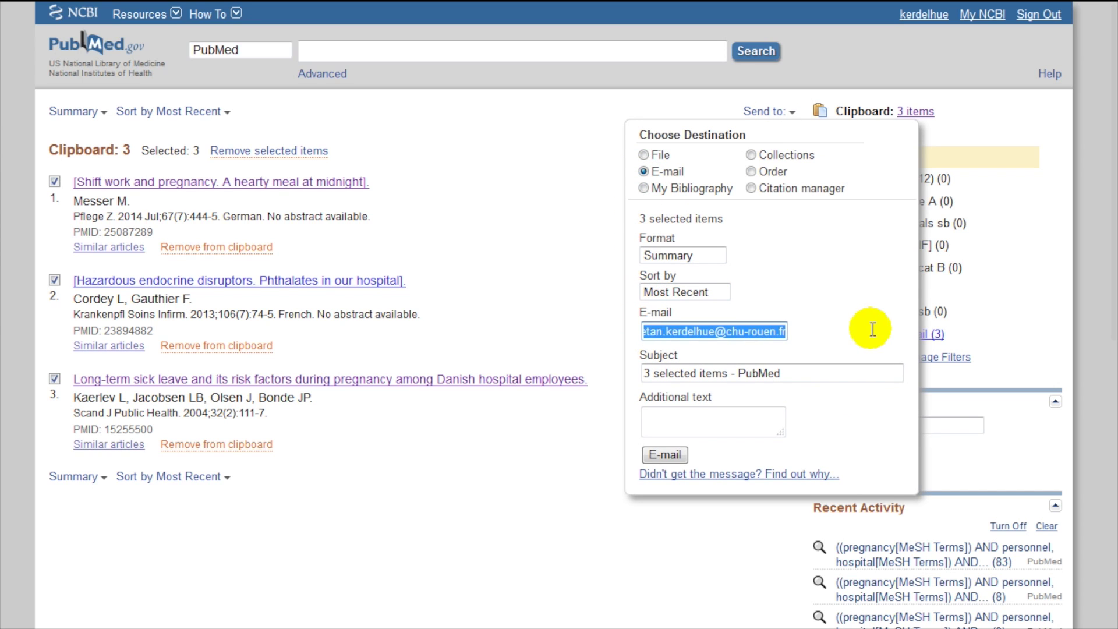
click(873, 329)
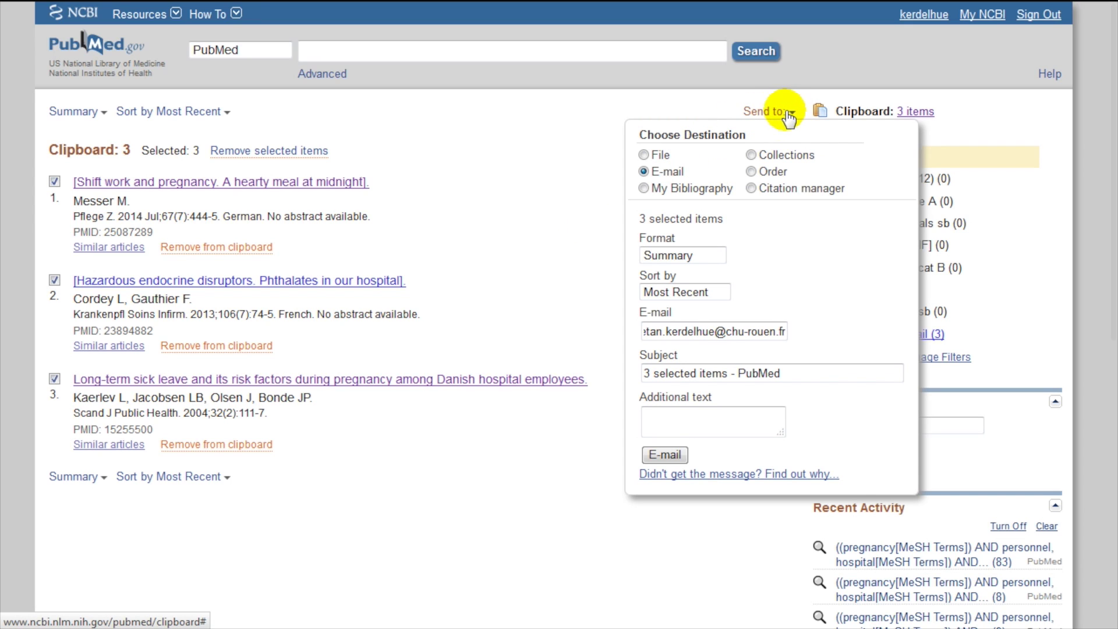
- Send the three selected Clipboard articles to a citation manager by creating a citation file
click(751, 188)
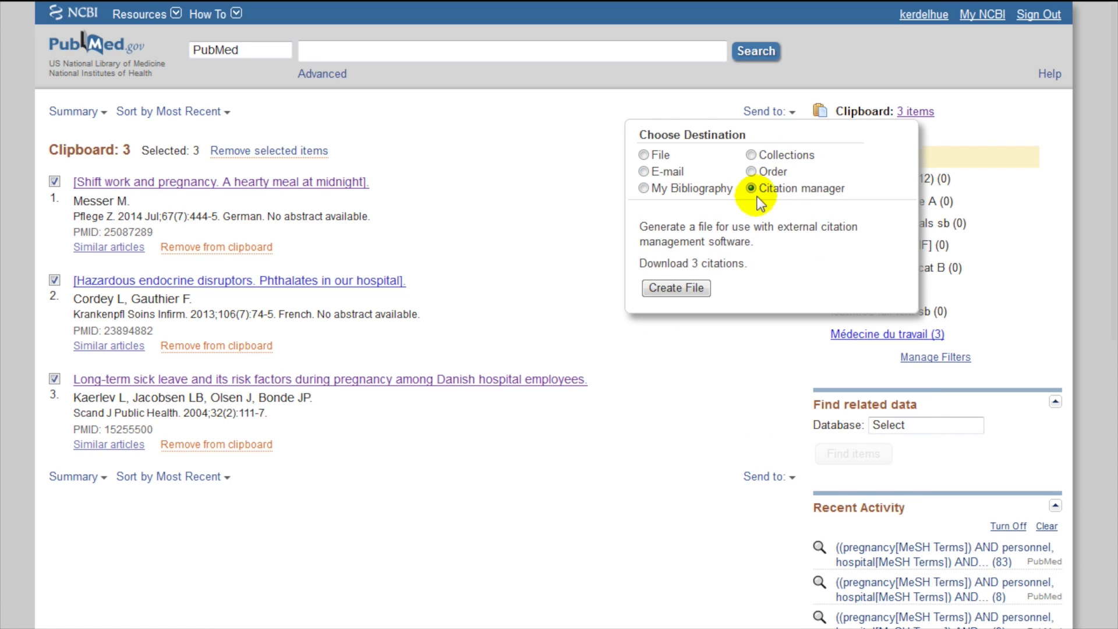
click(676, 288)
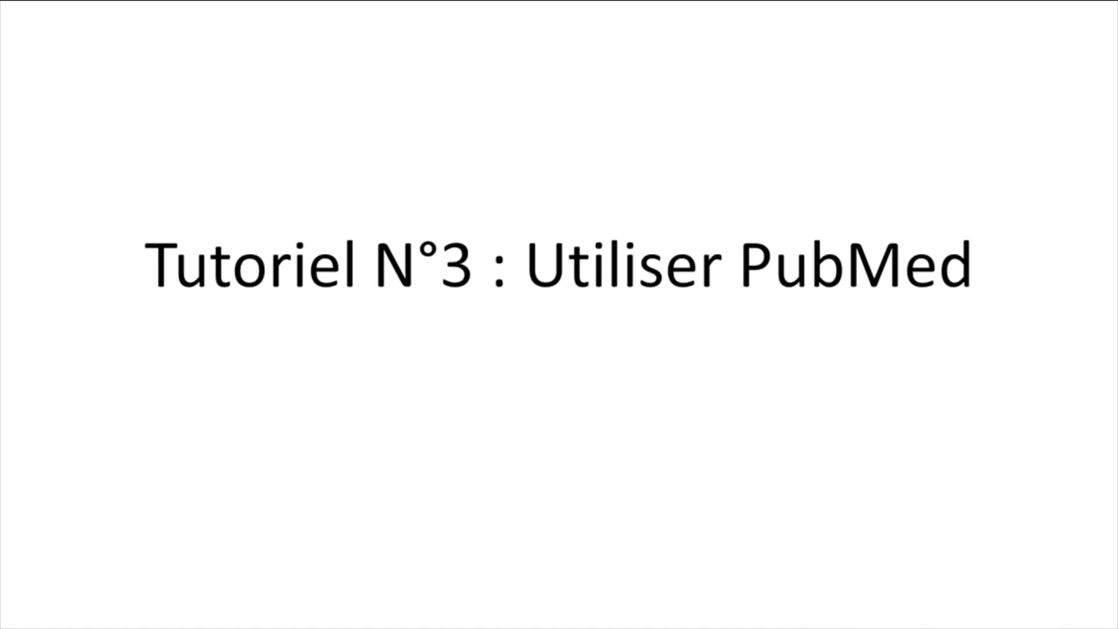